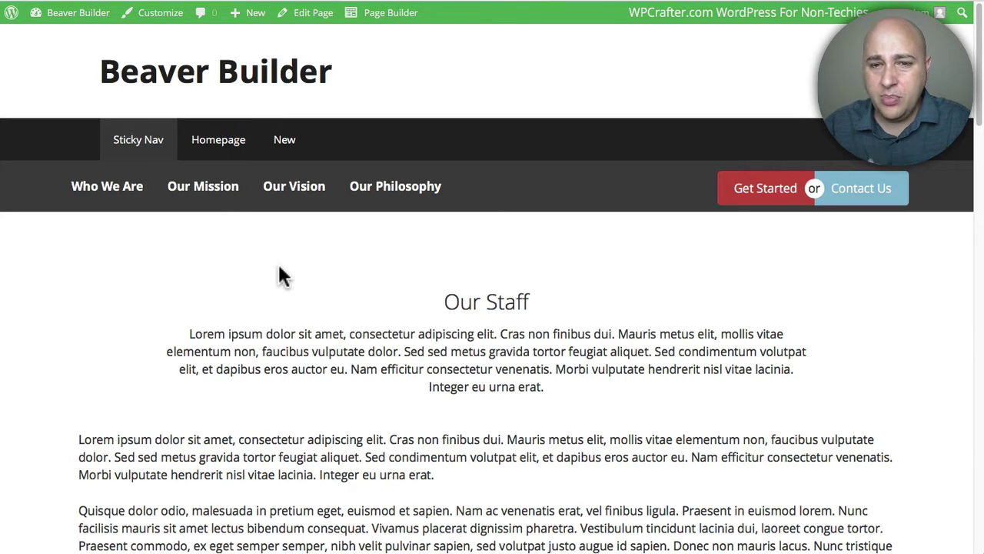
# Examine how the secondary navigation bar sticks while moving through the Sticky Nav page on the live site
pyautogui.scroll(-4, 282, 266)
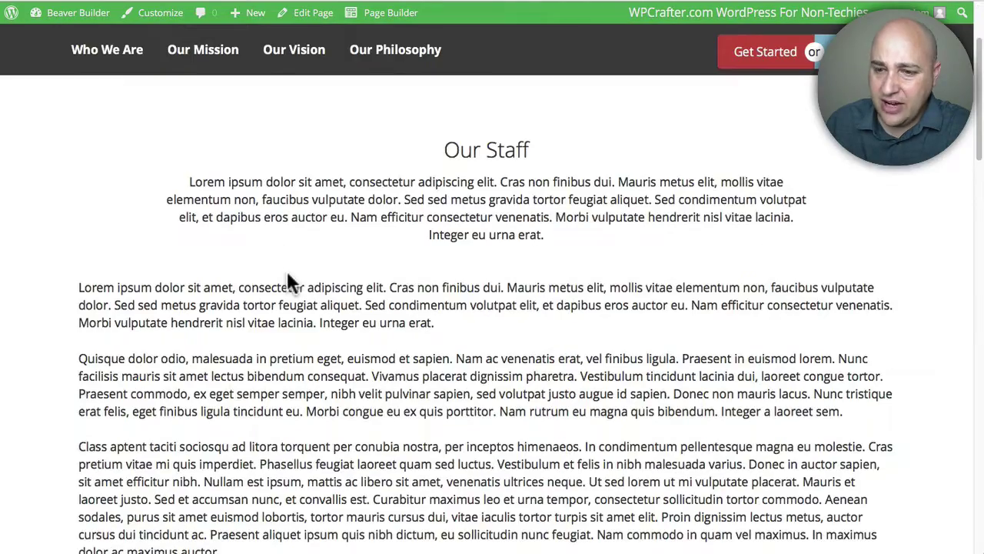
pyautogui.scroll(-13, 285, 269)
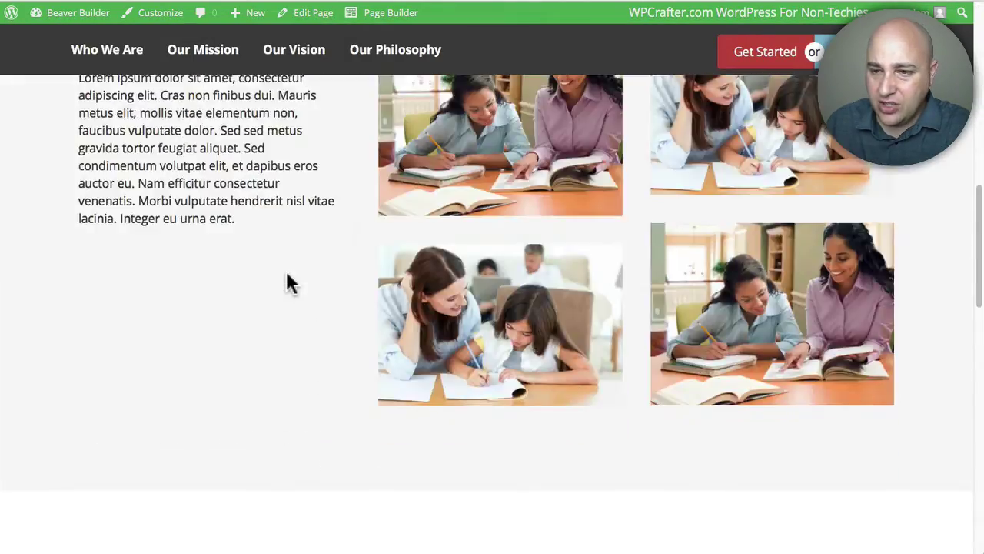
pyautogui.scroll(-9, 287, 276)
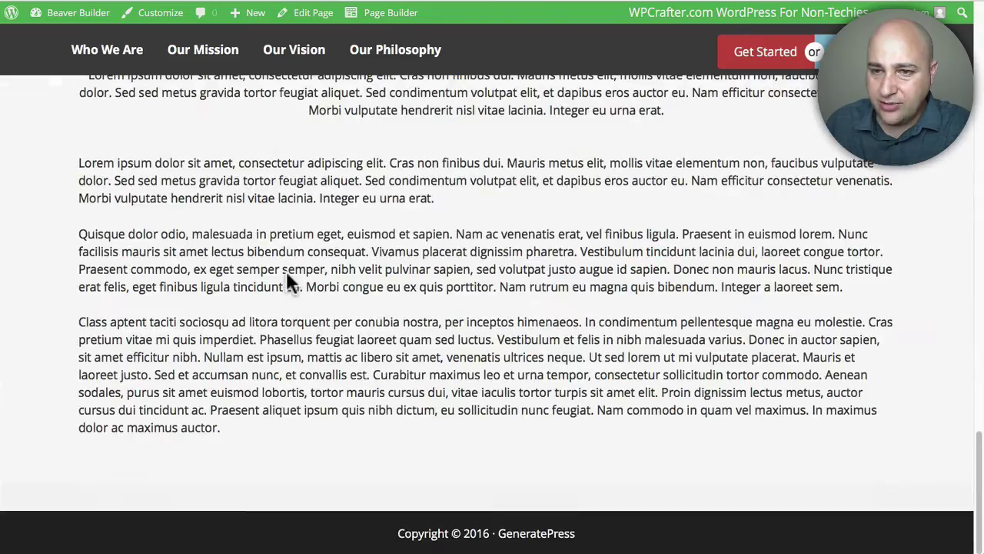
pyautogui.scroll(20, 286, 271)
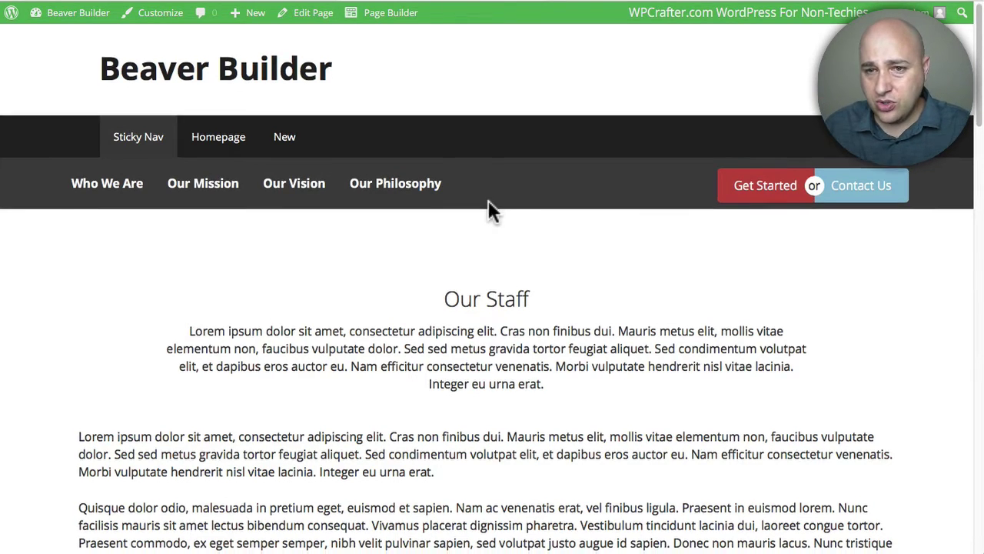
pyautogui.scroll(-2, 490, 203)
pyautogui.scroll(-10, 490, 204)
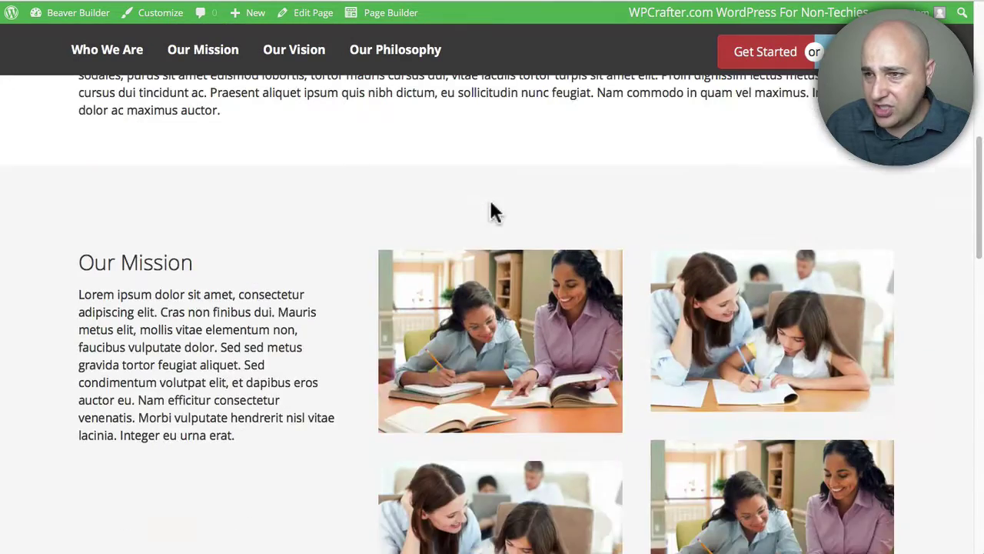
pyautogui.scroll(12, 491, 204)
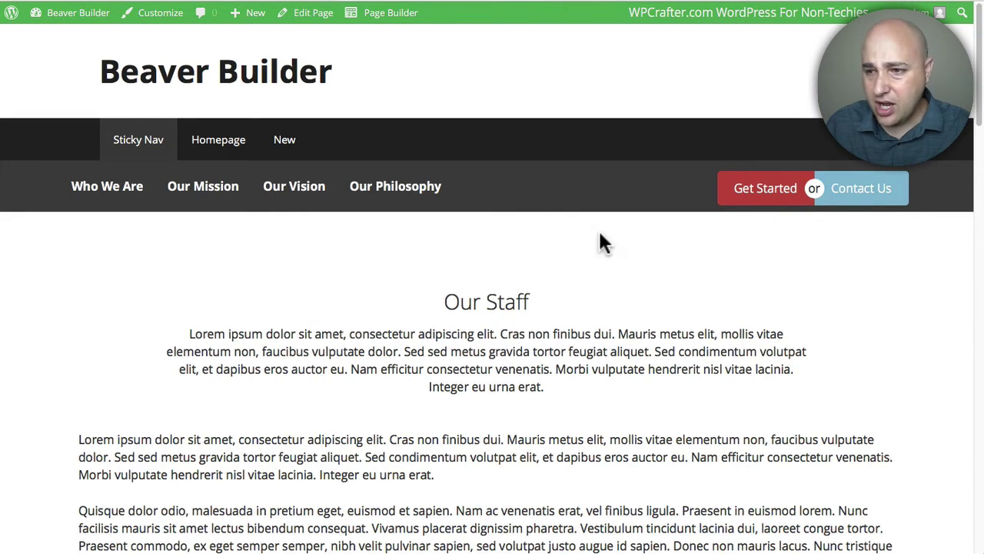
pyautogui.scroll(-5, 530, 199)
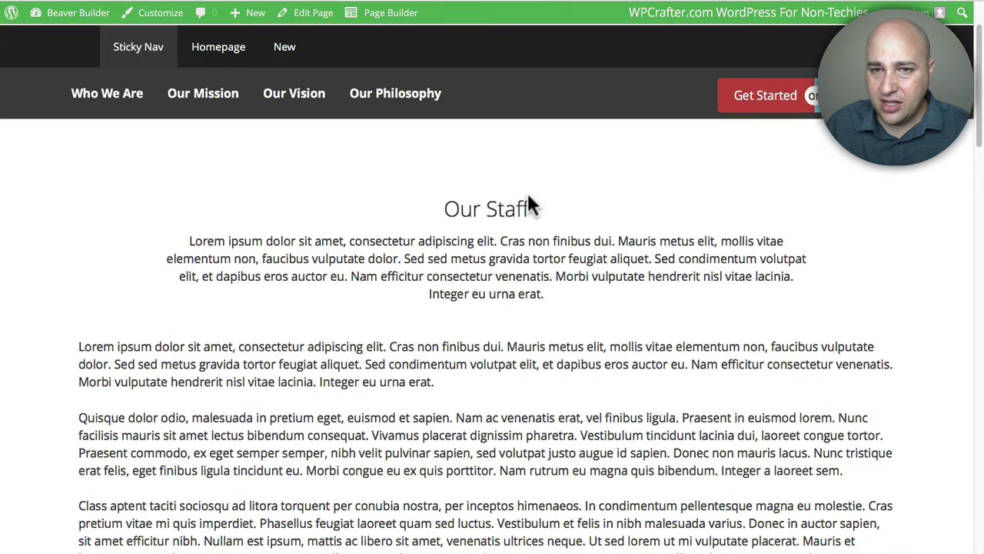
pyautogui.scroll(5, 455, 220)
pyautogui.scroll(-2, 455, 219)
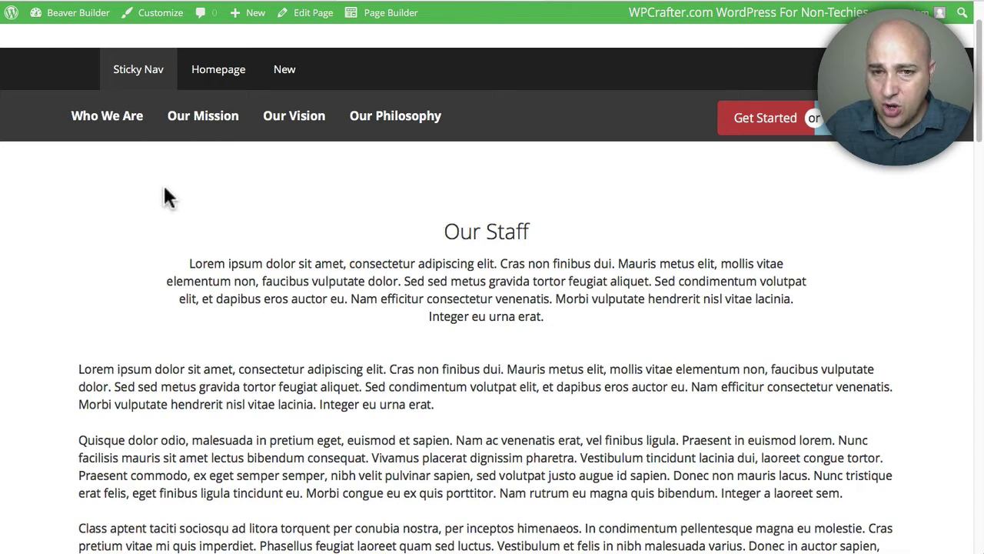
# Try the sticky bar's Our Philosophy, Our Vision, Our Mission and Who We Are links to reach their page sections
pyautogui.click(406, 173)
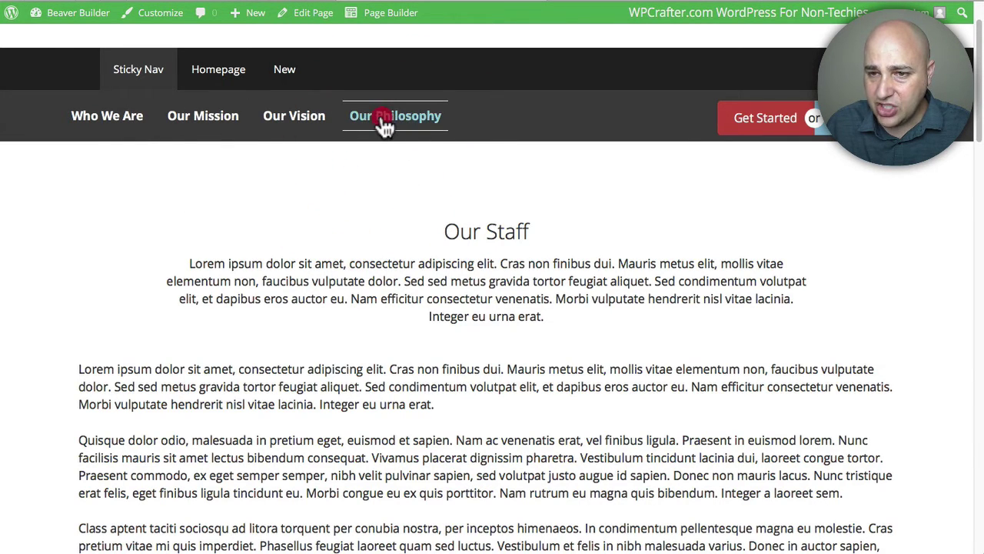
pyautogui.click(385, 121)
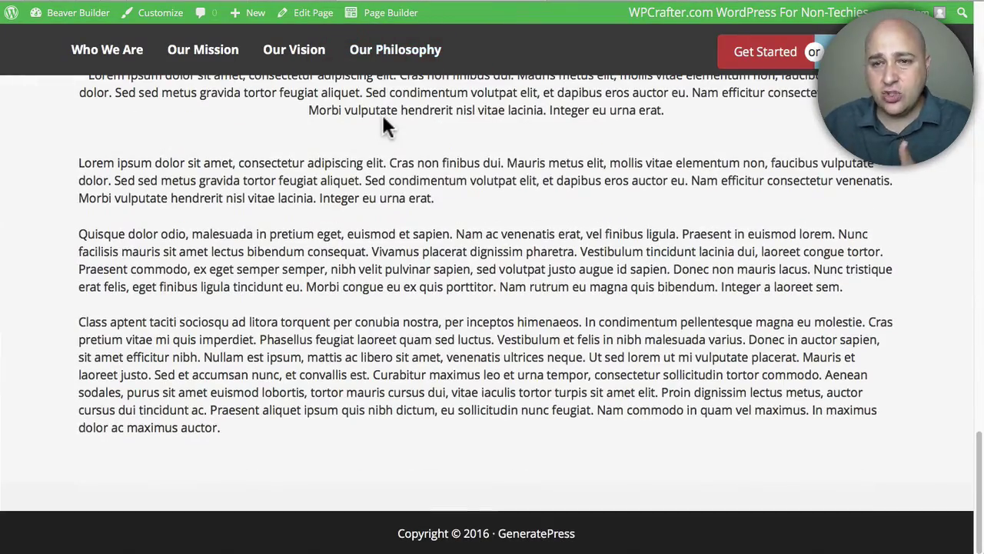
pyautogui.press('Home')
pyautogui.click(294, 194)
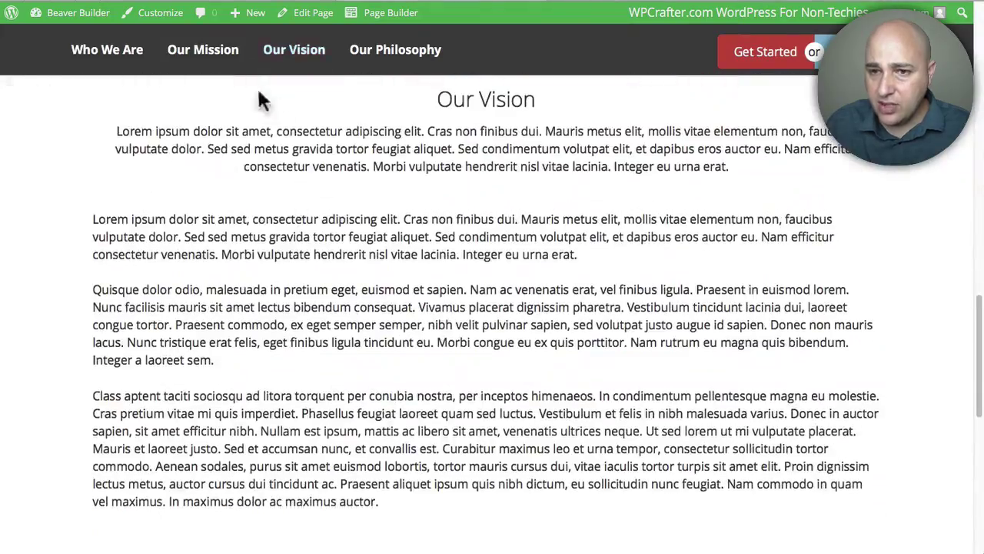
pyautogui.click(223, 54)
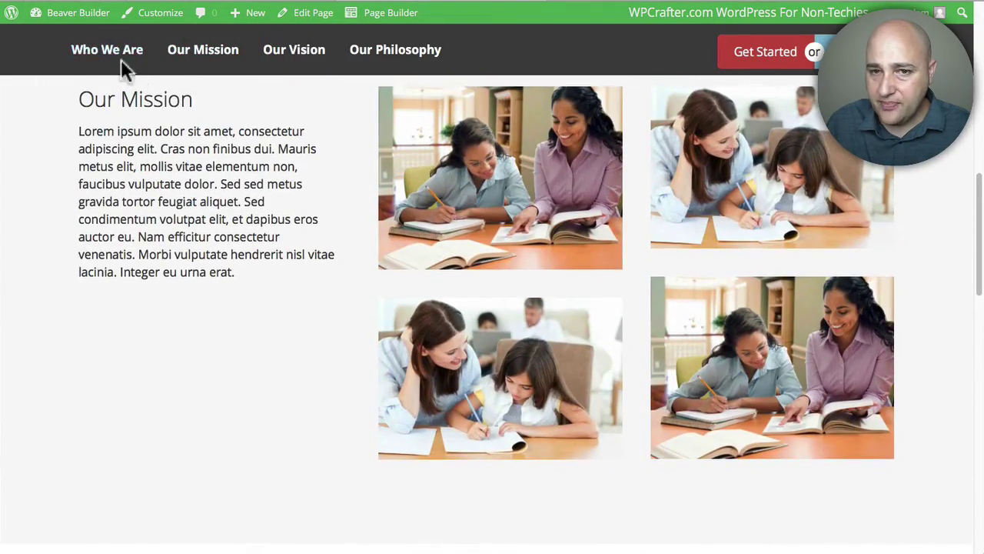
pyautogui.click(117, 54)
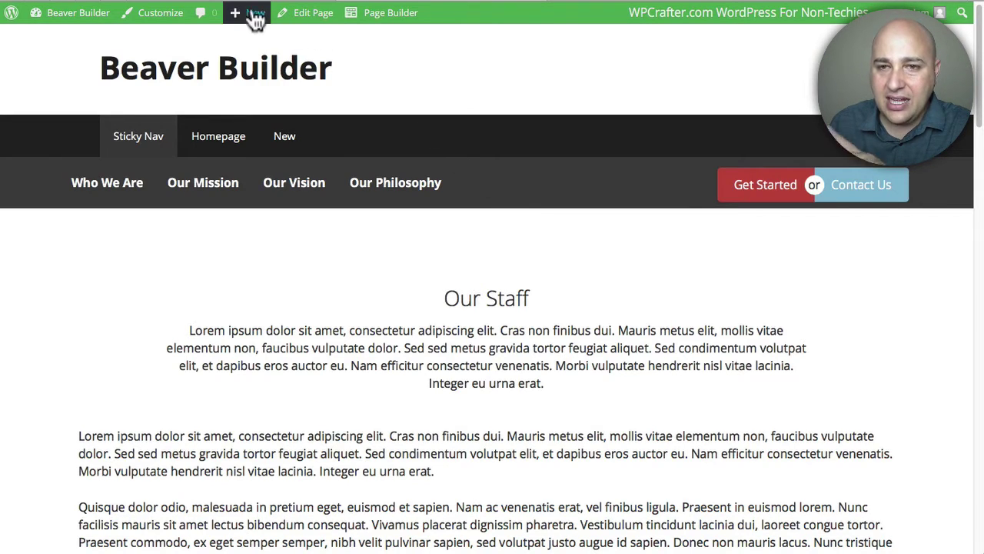
# Open the installed plugins list in the WordPress dashboard and copy the name "Sticky Menu (or Anything!) on Scroll"
pyautogui.click(227, 6)
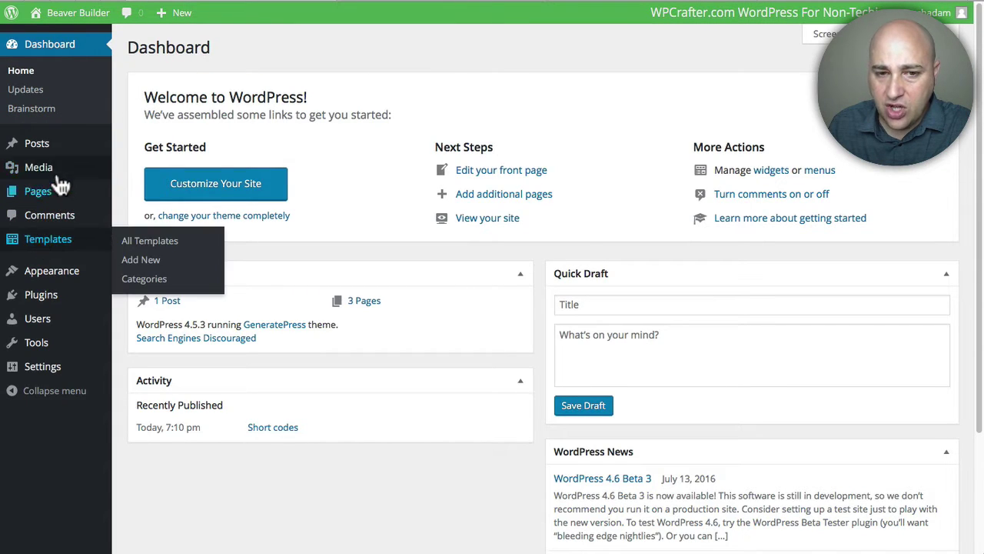
pyautogui.moveTo(77, 296)
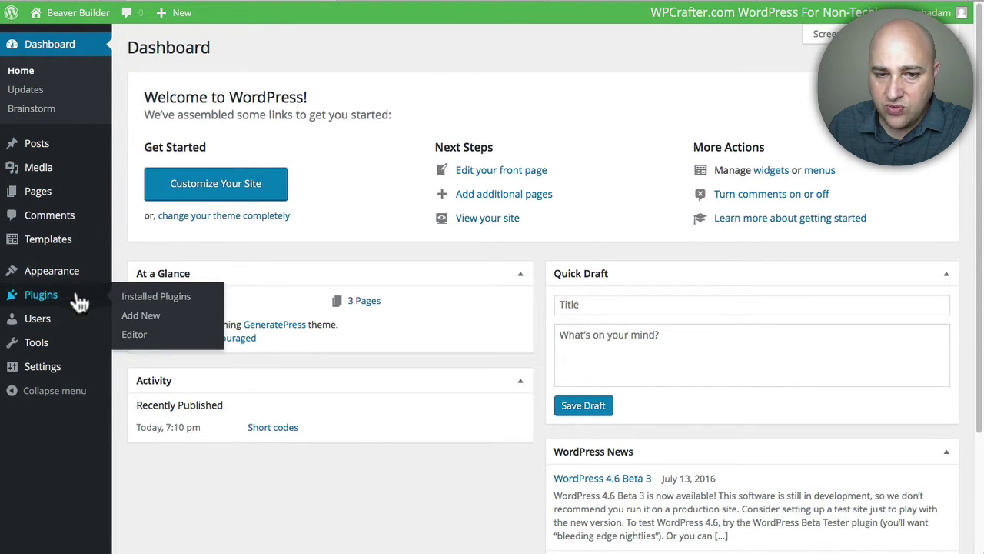
pyautogui.click(137, 298)
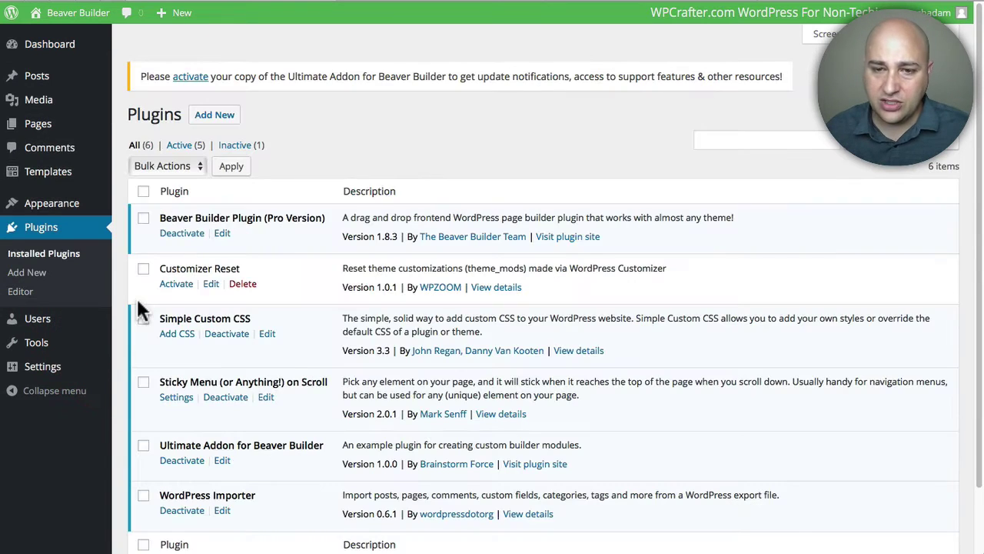
pyautogui.moveTo(162, 380); pyautogui.dragTo(327, 385)
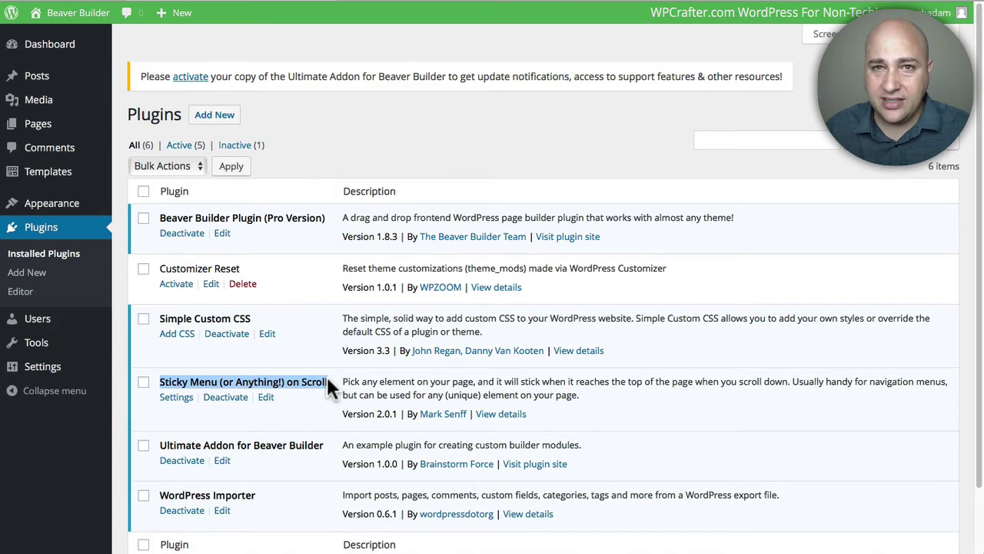
pyautogui.moveTo(327, 377); pyautogui.dragTo(155, 381)
pyautogui.hotkey('ctrl', 'c')
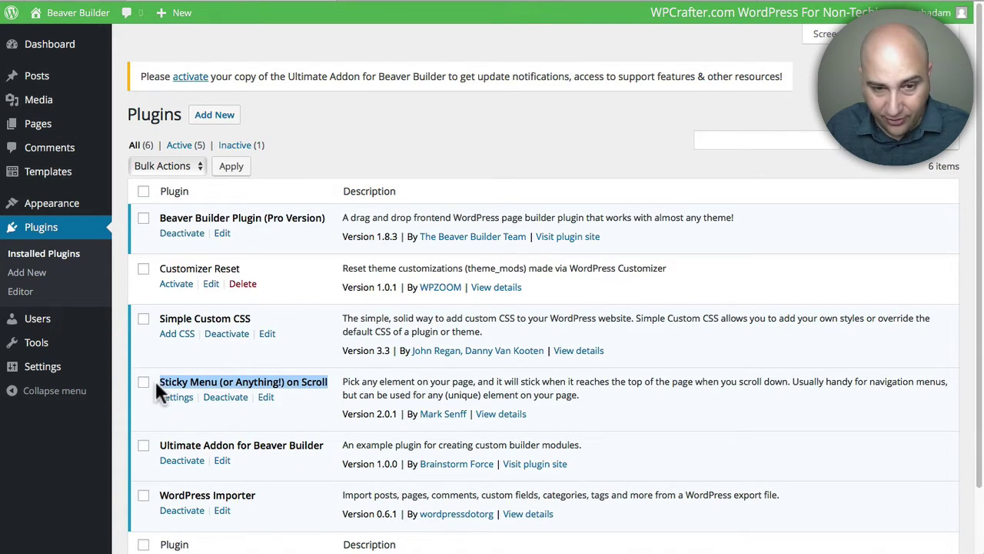
# Search for new plugins using "Sticky Menu (or Anything!) on Scroll", and repeat the search with the suggested Sticky Menu term
pyautogui.click(34, 277)
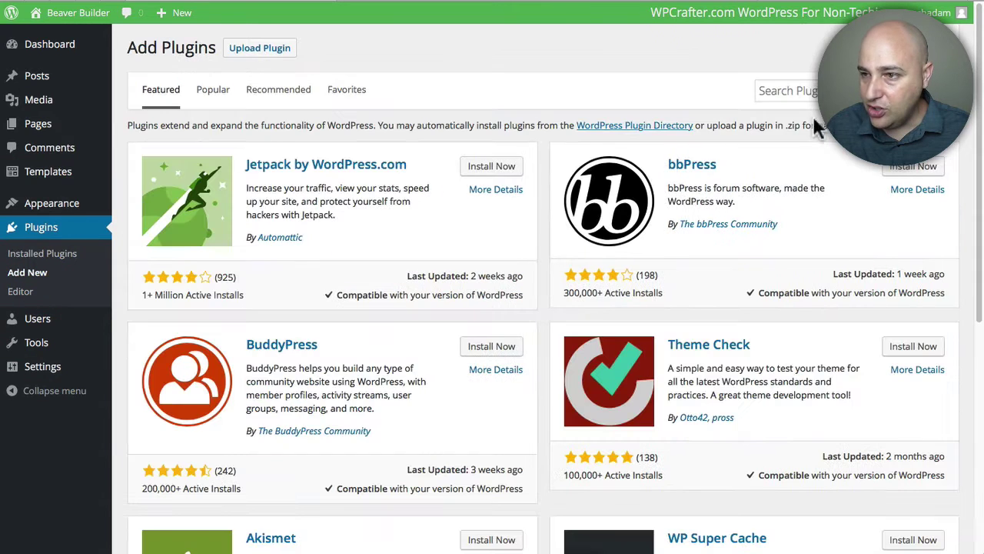
pyautogui.click(792, 91)
pyautogui.hotkey('ctrl', 'v')
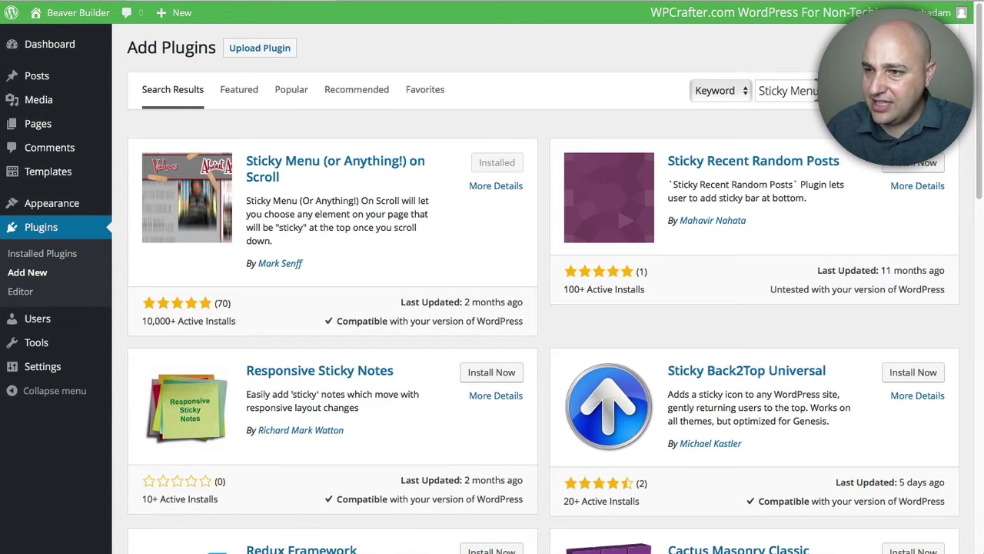
pyautogui.click(820, 109)
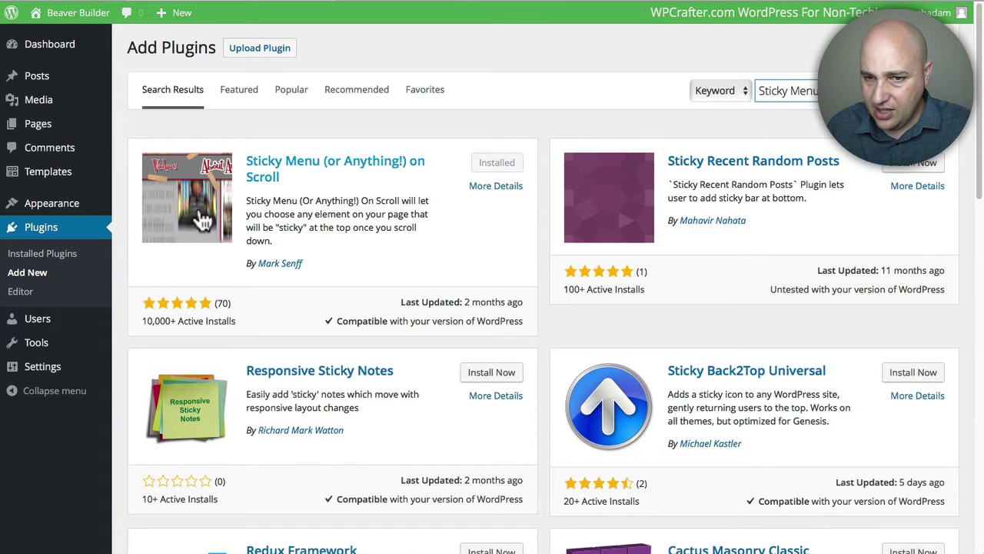
pyautogui.press('Down')
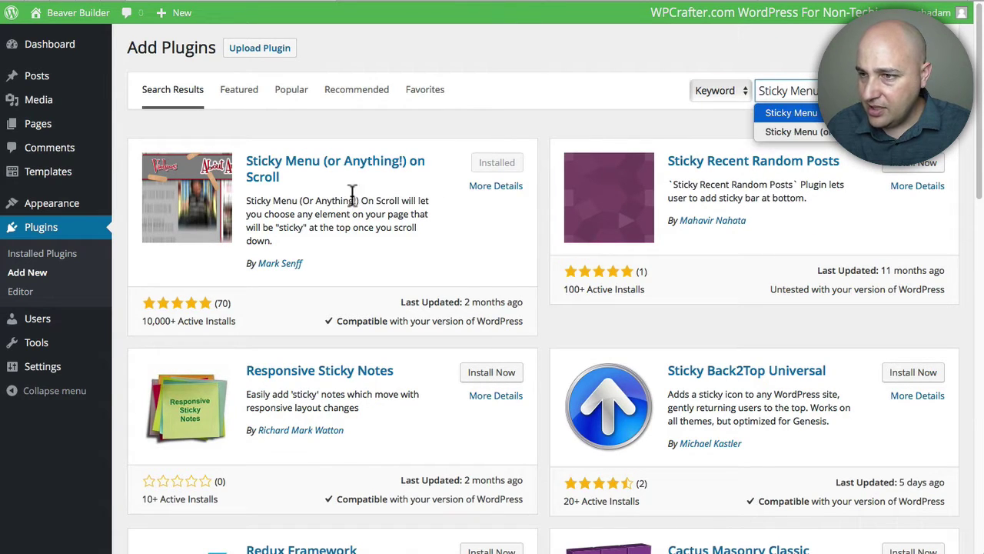
pyautogui.press('Return')
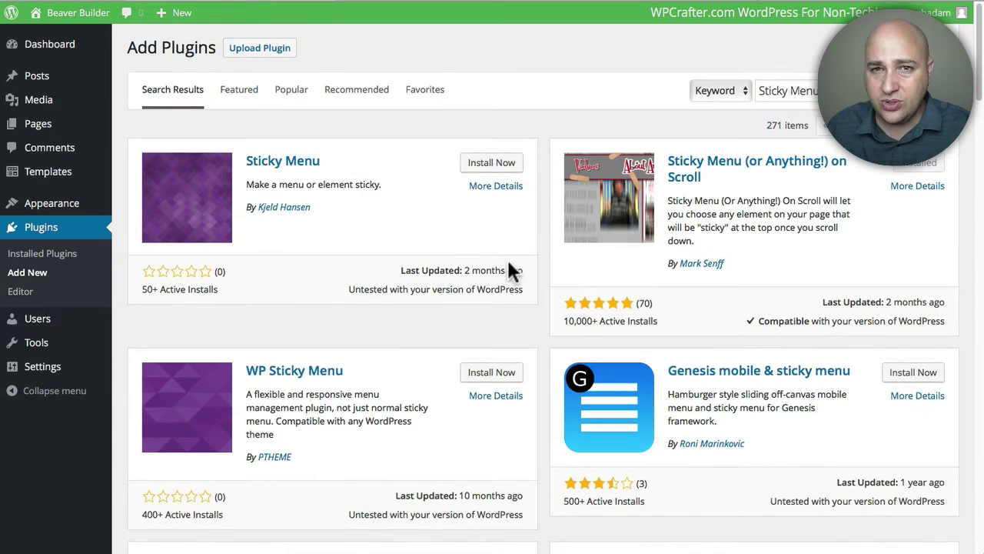
# Open the Sticky Menu (or Anything!) settings and inspect the Sticky Element value .subnav
pyautogui.moveTo(17, 367)
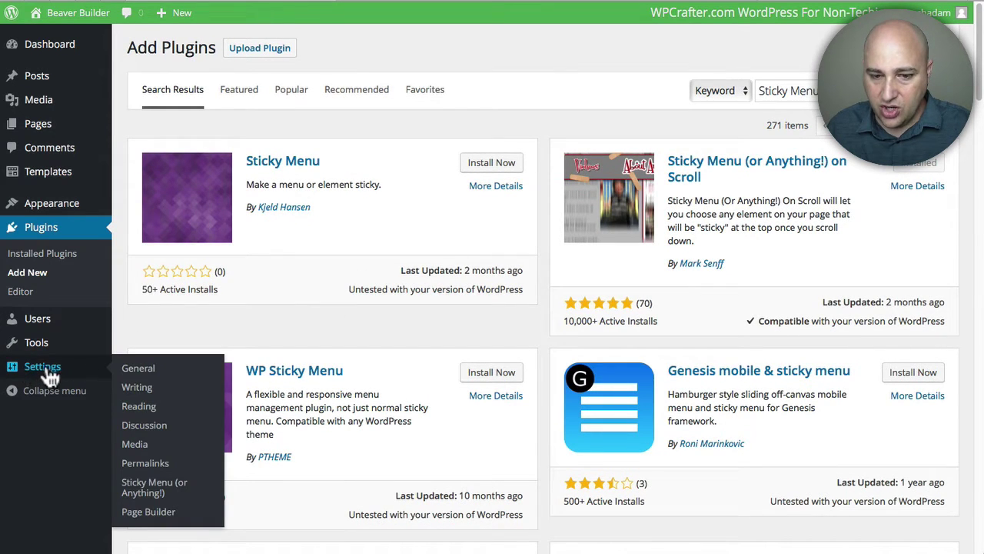
pyautogui.click(145, 489)
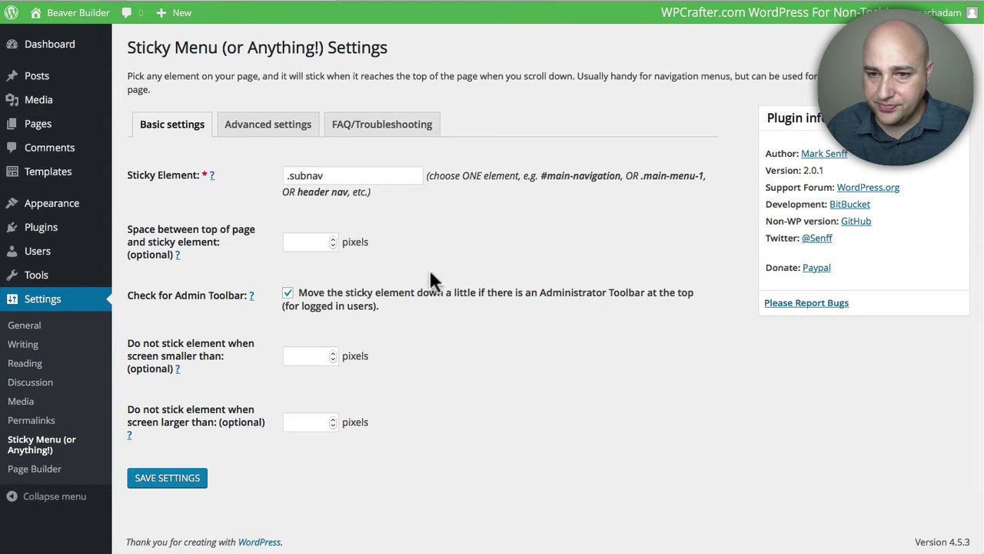
pyautogui.moveTo(339, 177); pyautogui.dragTo(279, 176)
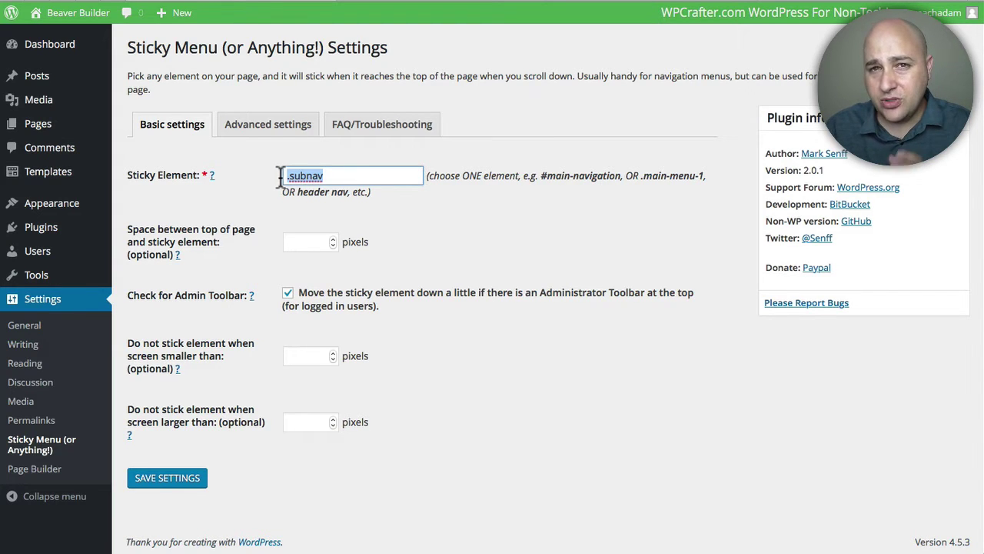
pyautogui.click(285, 177)
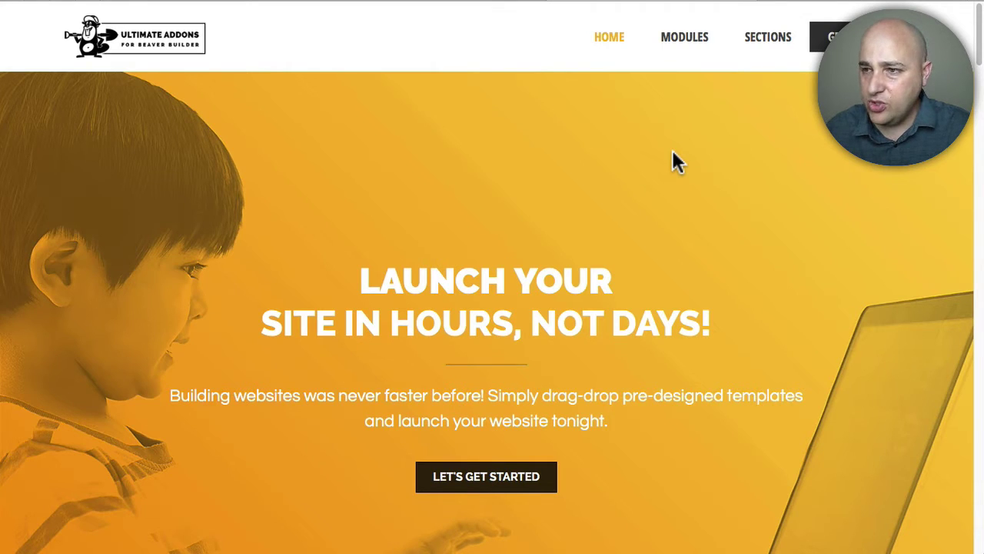
# Browse the list of modules on the Ultimate Addons for Beaver Builder website and close it again
pyautogui.click(685, 38)
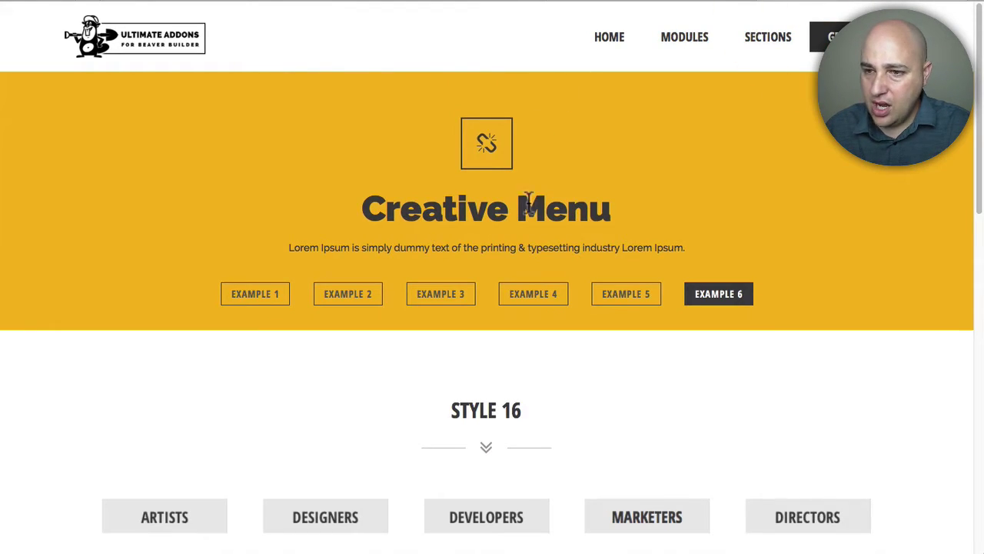
pyautogui.click(645, 23)
pyautogui.click(673, 39)
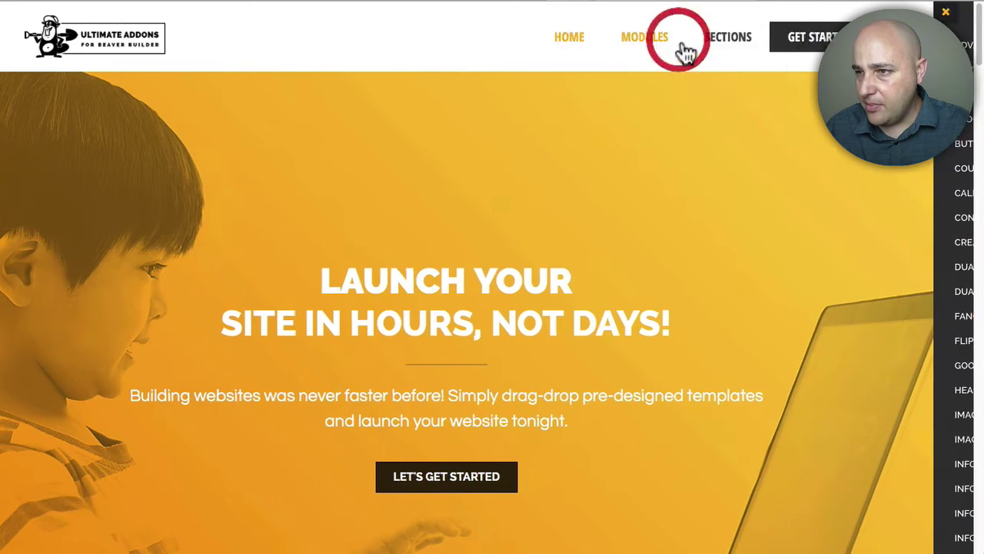
pyautogui.scroll(5, 873, 427)
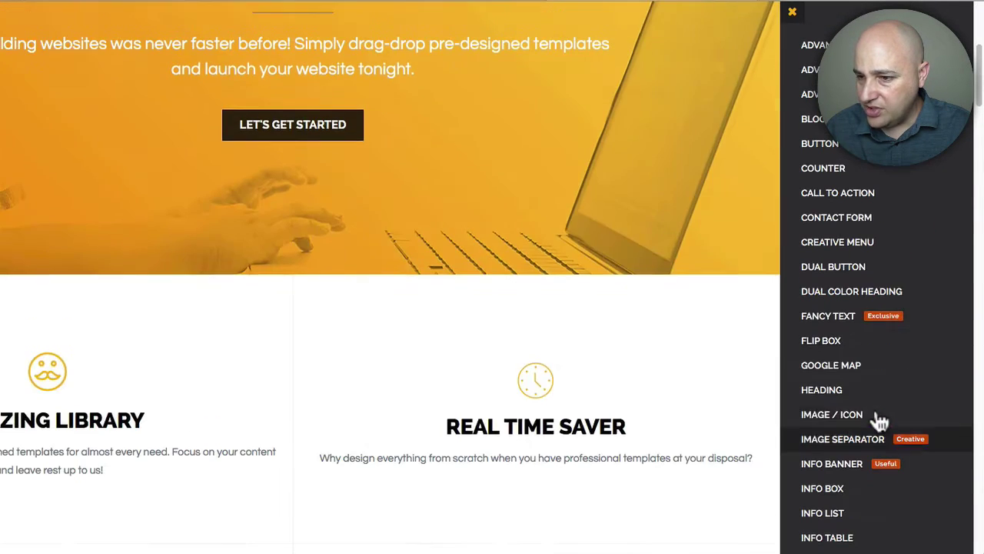
pyautogui.scroll(-10, 666, 281)
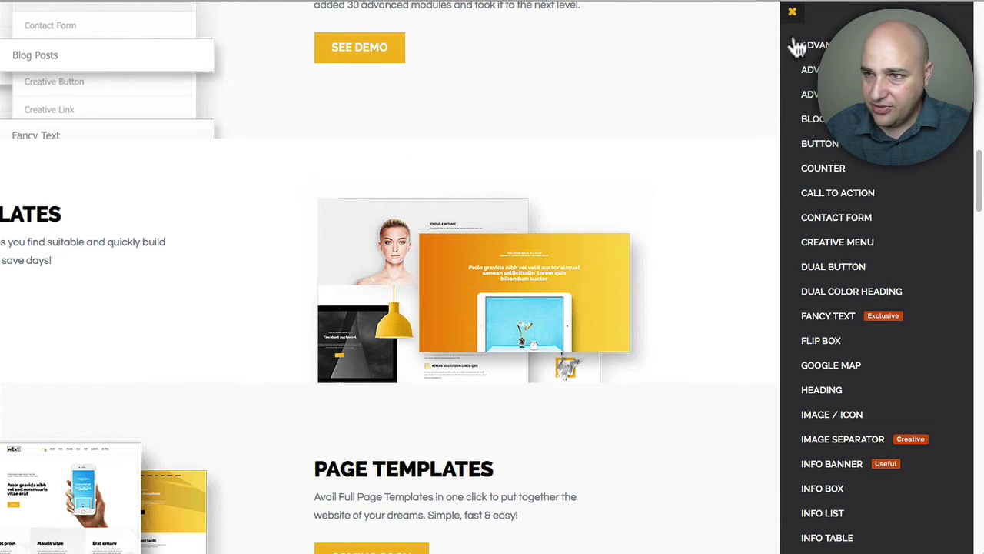
pyautogui.click(792, 11)
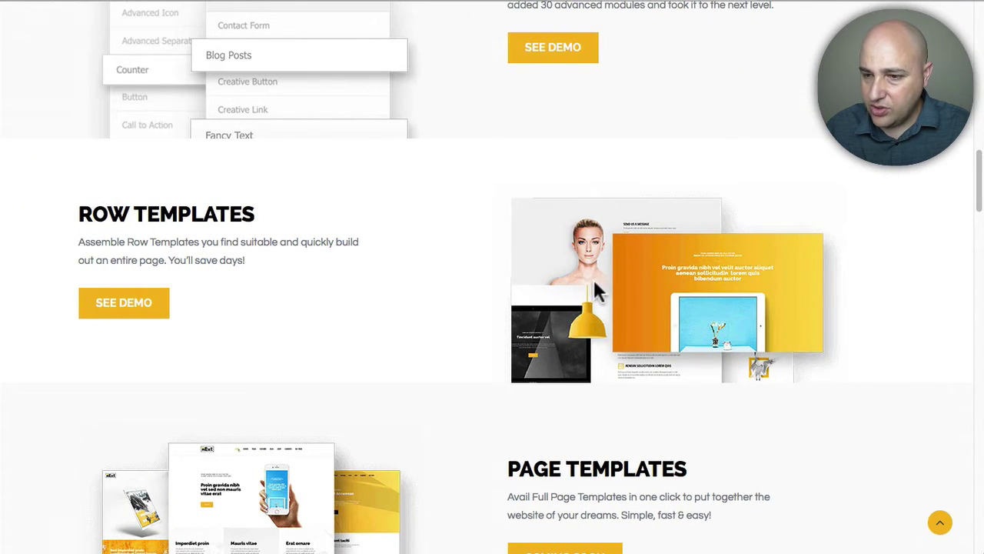
# Look over the Row Templates and Page Templates sections, and switch to the Creative Menu demo page
pyautogui.scroll(-4, 596, 281)
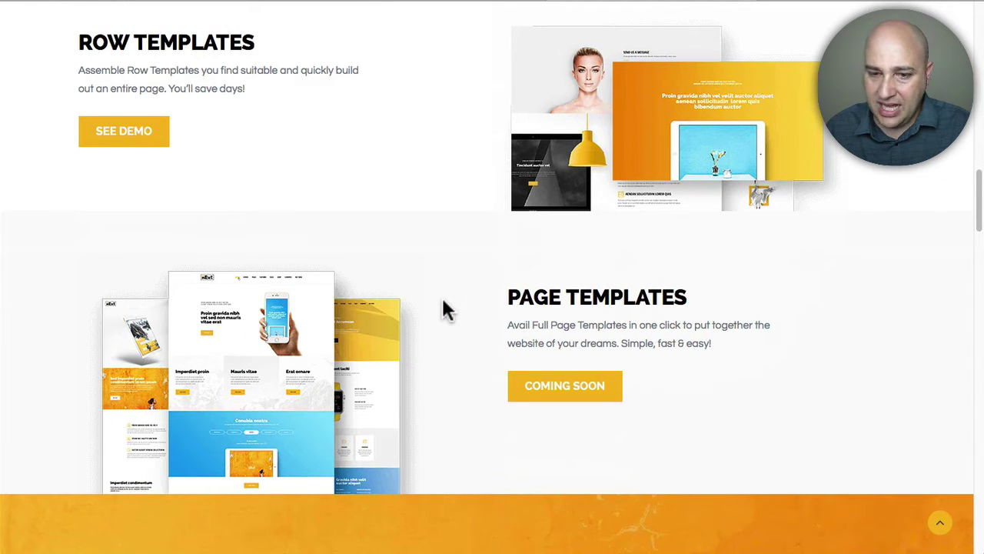
pyautogui.scroll(10, 458, 319)
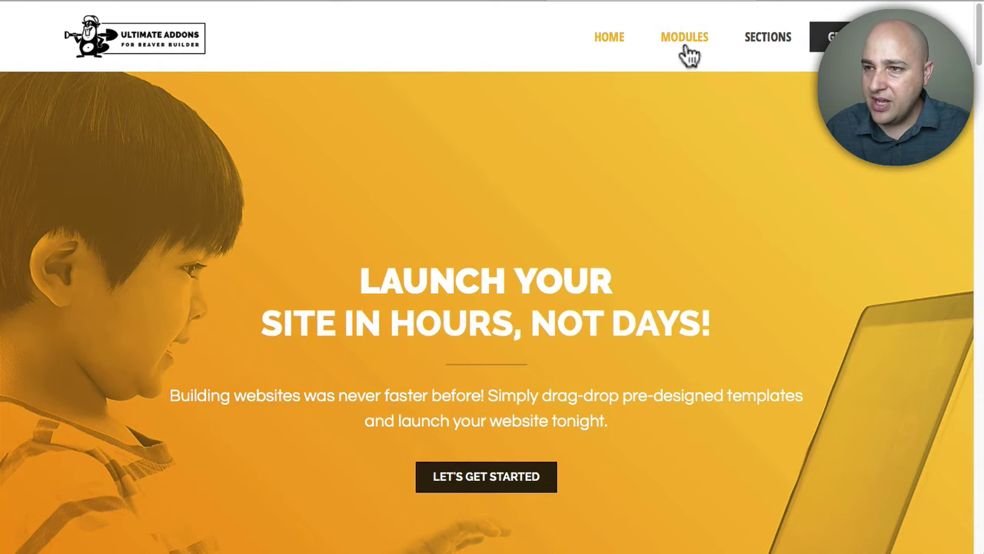
pyautogui.click(817, 6)
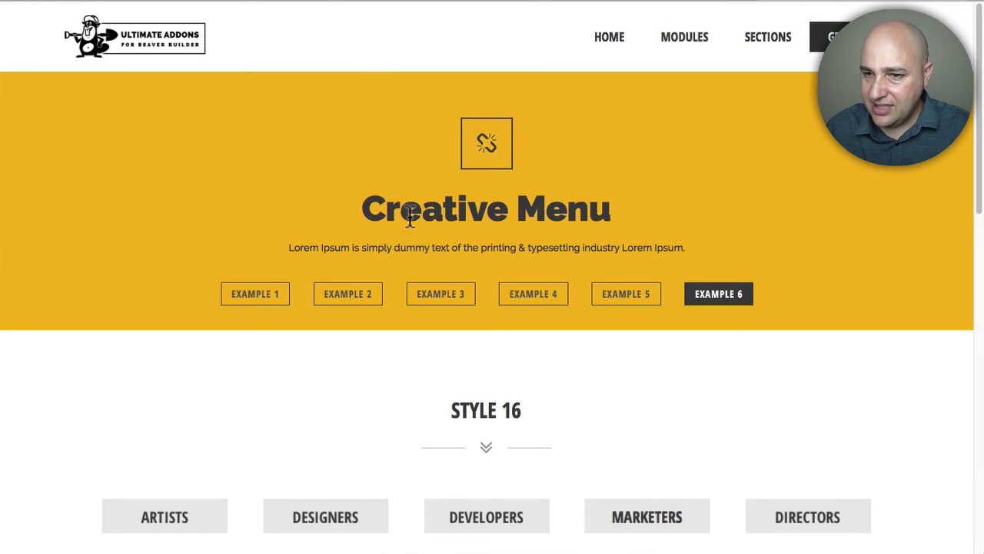
# Look through the menu styles of Example 6 on the Creative Menu demo page
pyautogui.moveTo(365, 221); pyautogui.dragTo(638, 204)
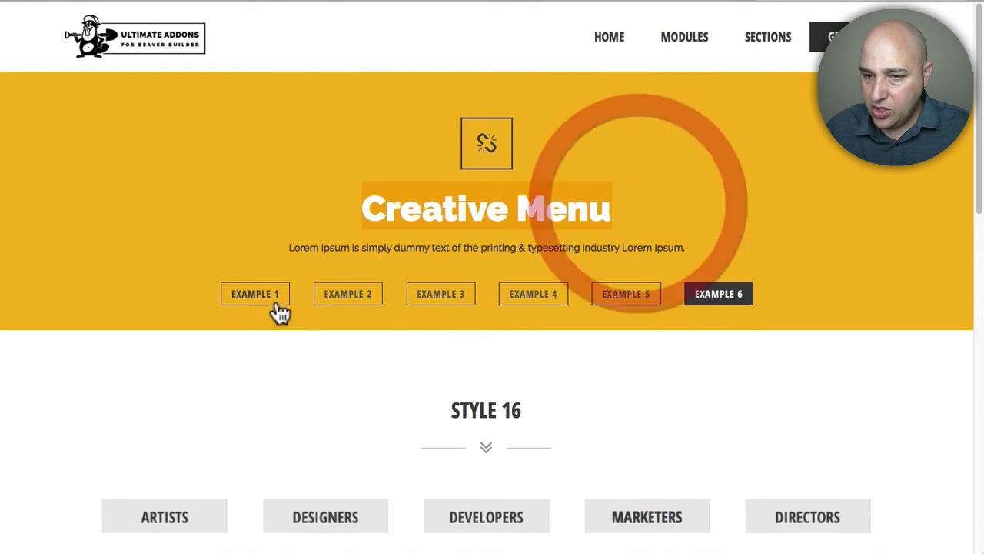
pyautogui.scroll(-1, 650, 321)
pyautogui.scroll(-8, 646, 323)
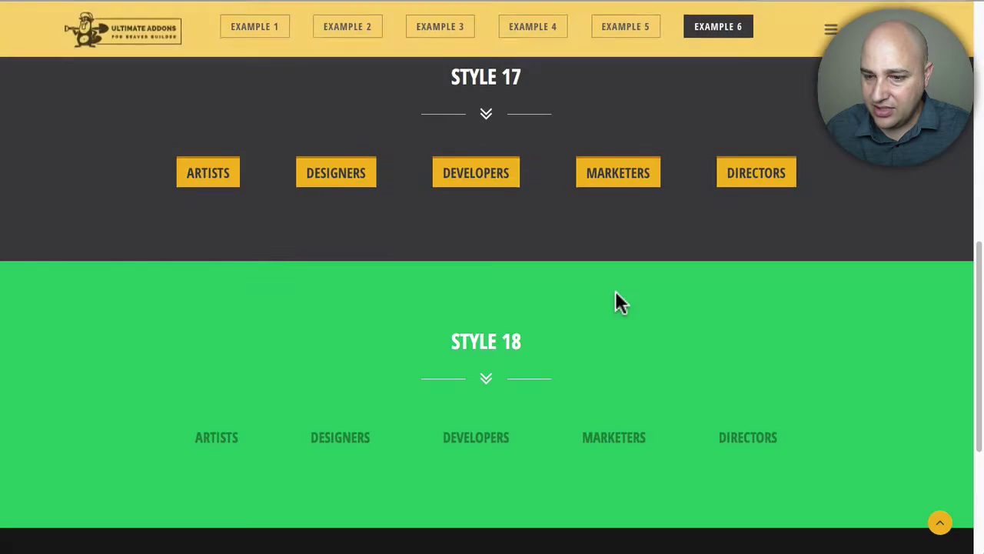
pyautogui.scroll(-3, 608, 297)
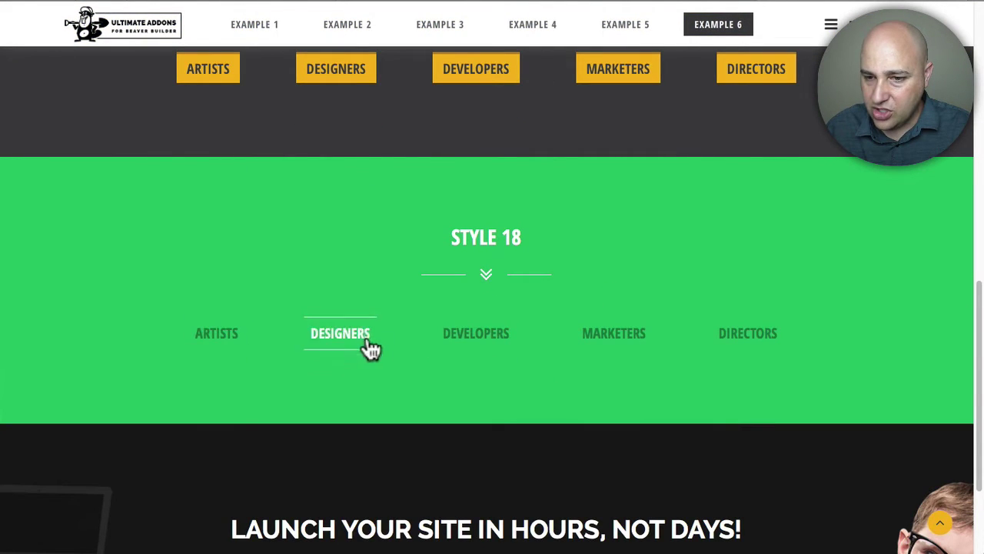
pyautogui.scroll(15, 753, 339)
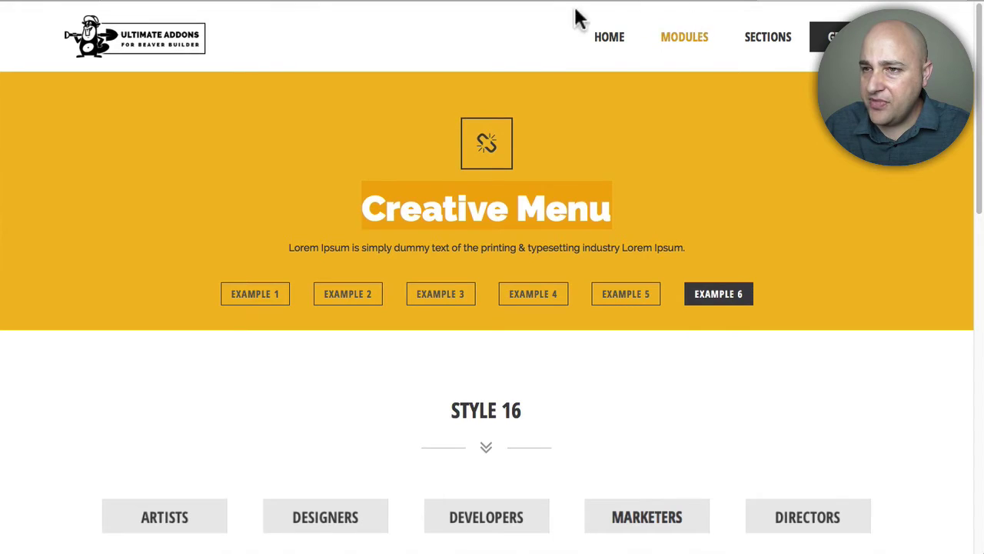
# Switch to the Sticky Nav page, open it in Page Builder and browse the Ultimate Addons modules
pyautogui.click(484, 6)
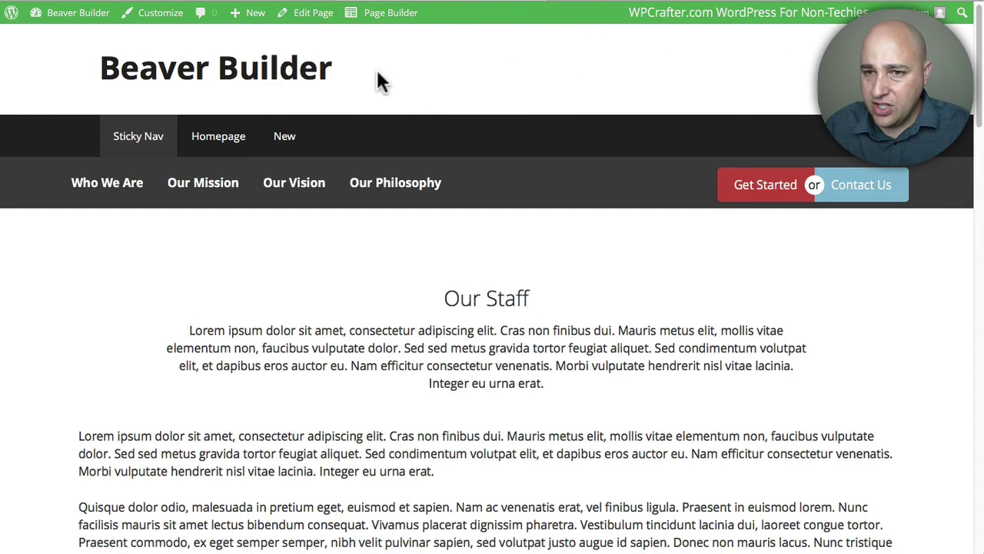
pyautogui.click(389, 15)
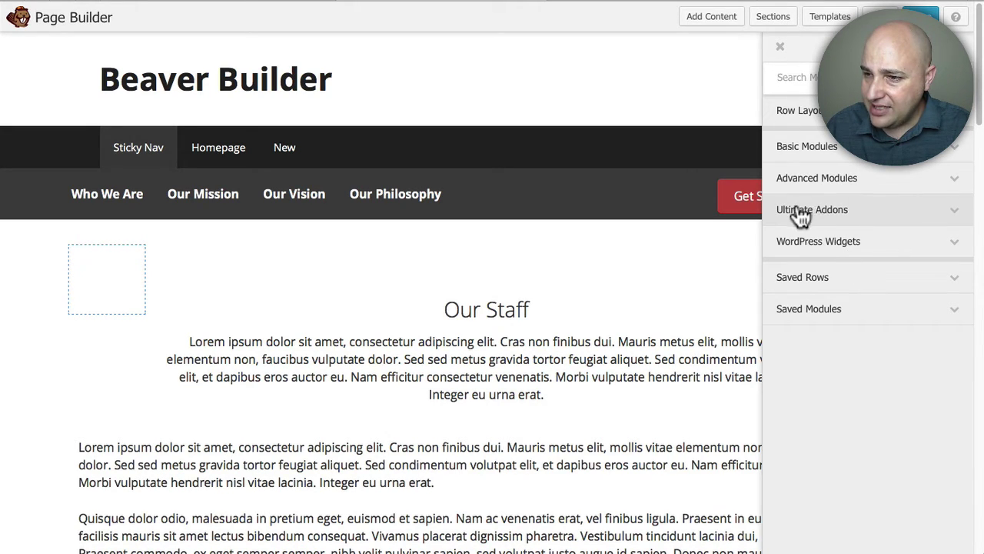
pyautogui.click(869, 214)
pyautogui.scroll(-3, 861, 223)
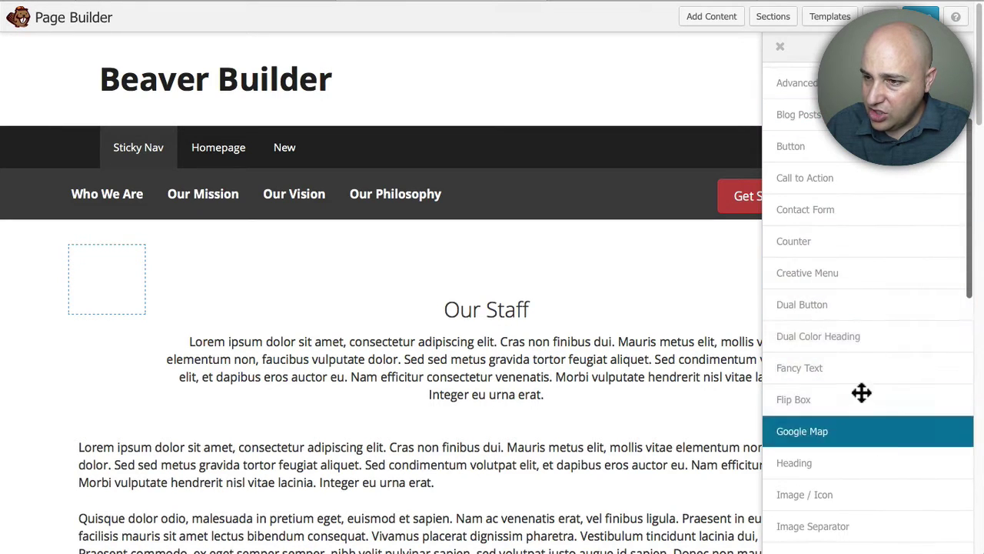
pyautogui.scroll(3, 859, 338)
# Browse the Call to action templates among the prebuilt sections and close the content library
pyautogui.click(777, 20)
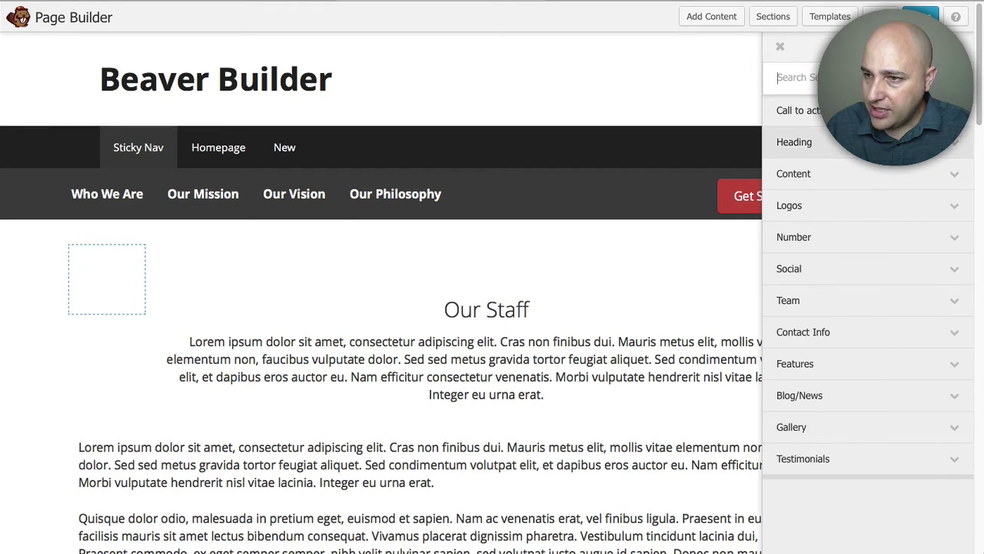
pyautogui.click(815, 112)
pyautogui.moveTo(874, 223); pyautogui.dragTo(782, 261)
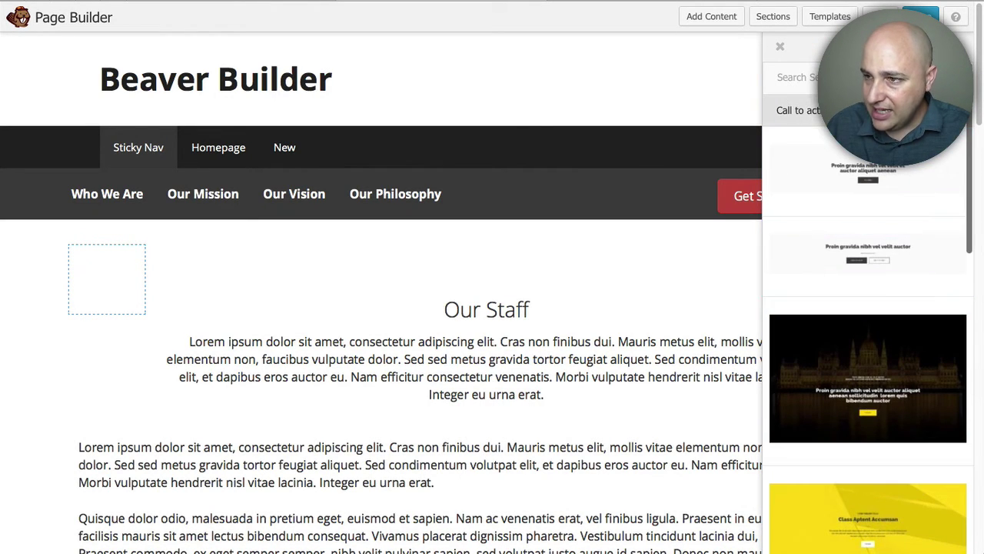
pyautogui.click(793, 110)
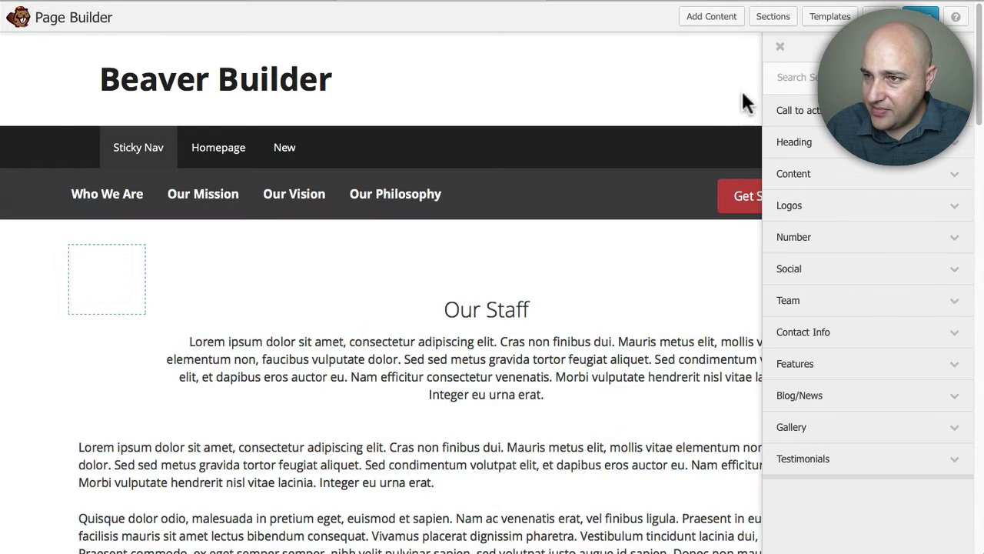
pyautogui.click(779, 46)
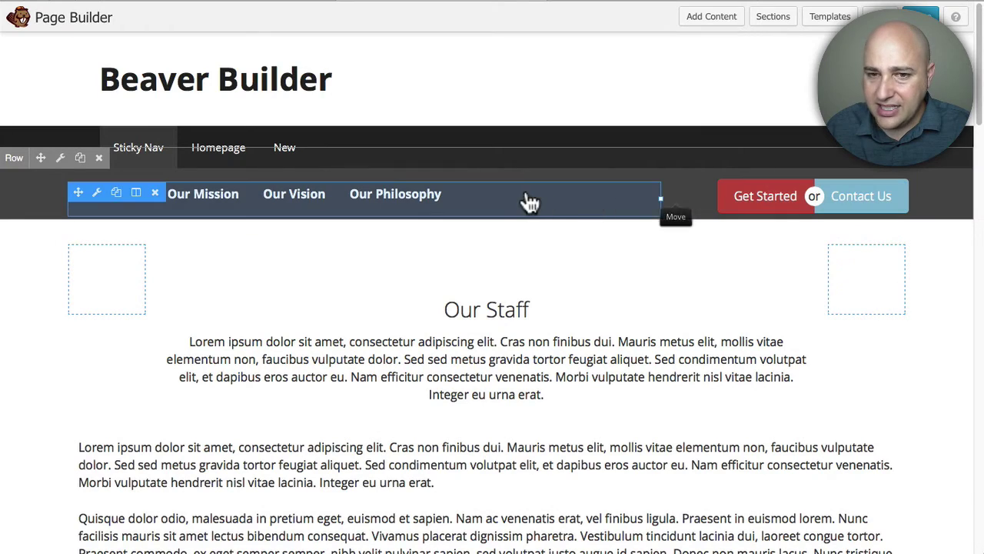
# Inspect the CSS class in the secondary menu row's advanced settings and close them without saving
pyautogui.click(62, 159)
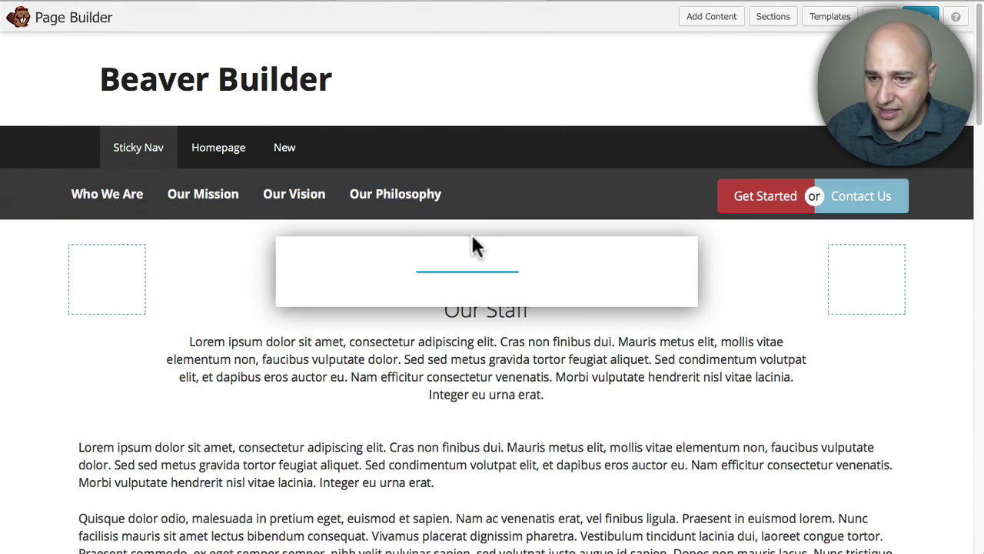
pyautogui.click(426, 131)
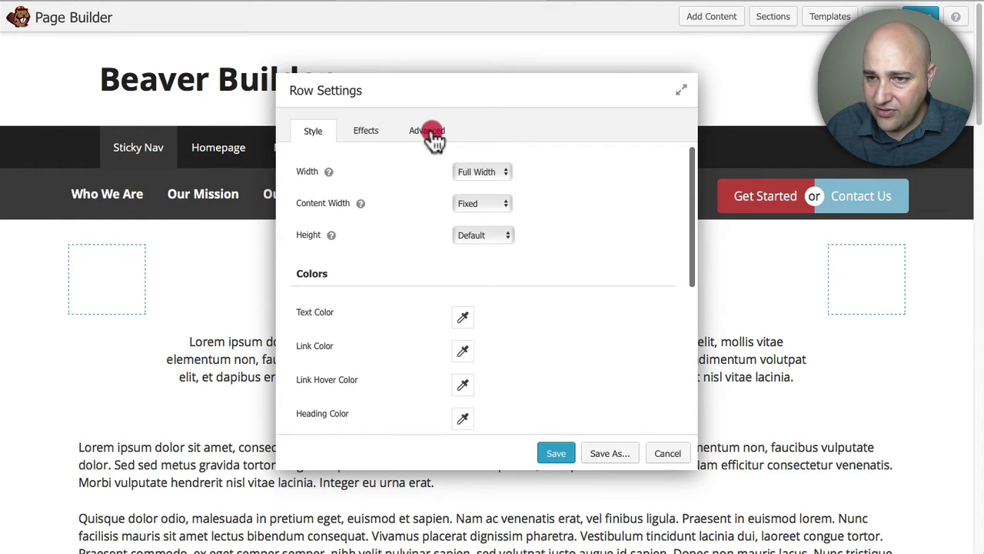
pyautogui.scroll(-10, 417, 273)
pyautogui.doubleClick(305, 396)
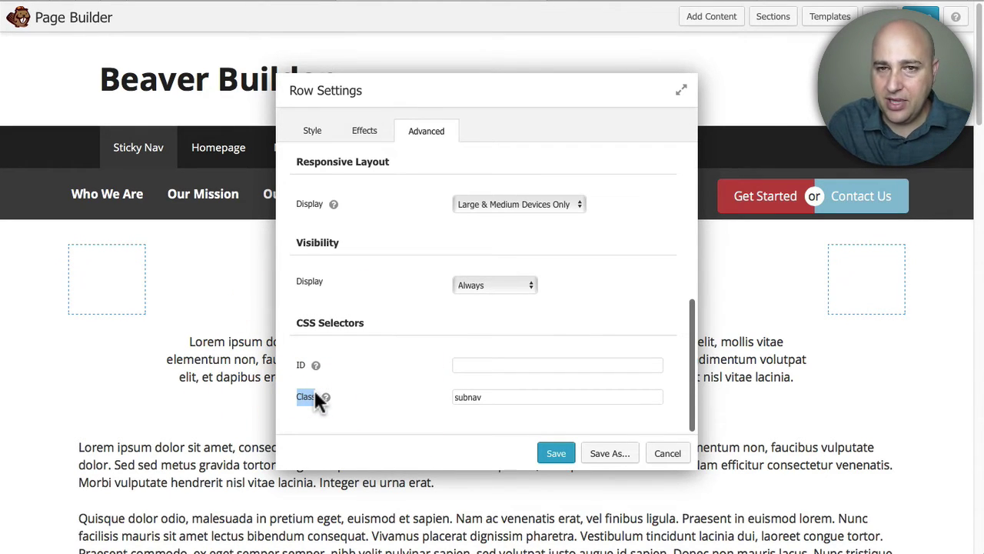
pyautogui.moveTo(498, 396); pyautogui.dragTo(449, 396)
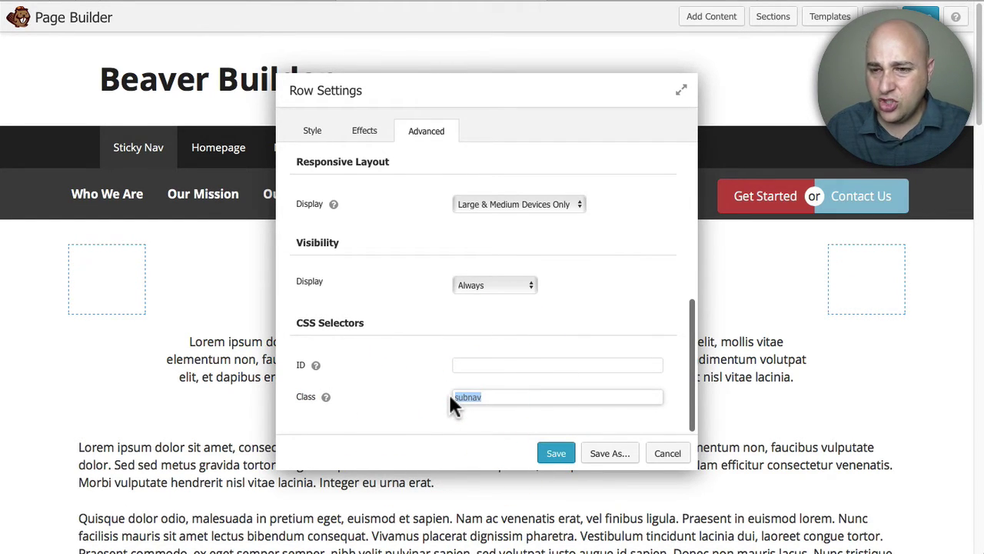
pyautogui.click(471, 397)
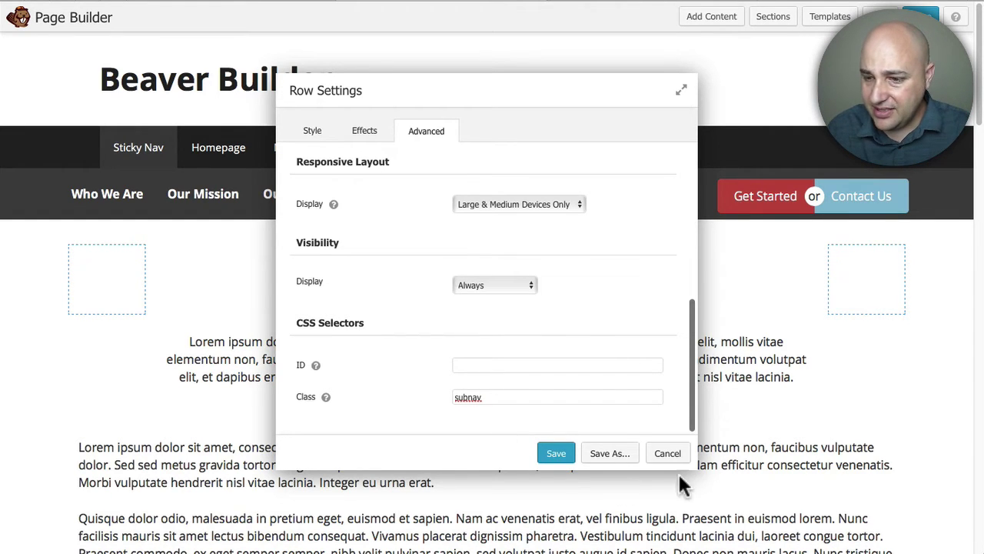
pyautogui.click(668, 453)
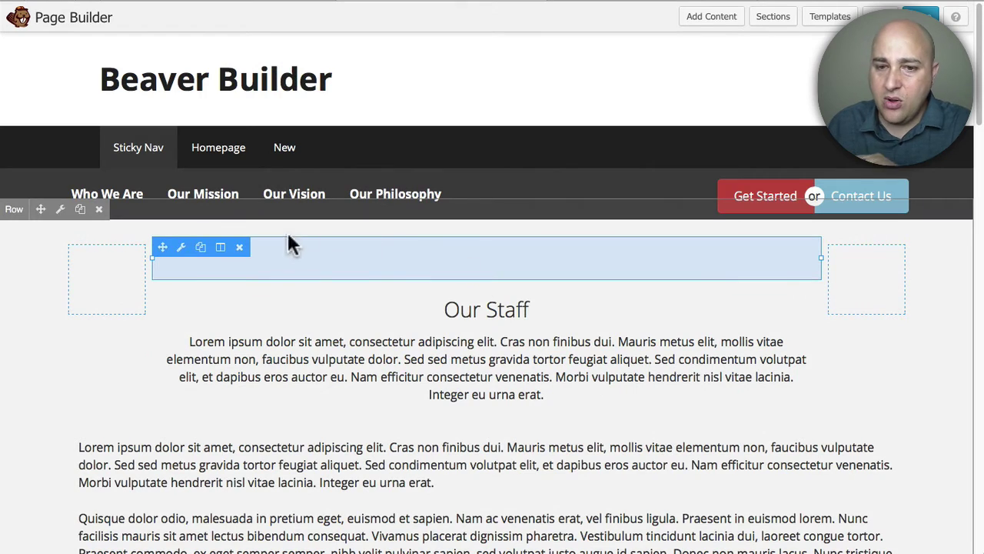
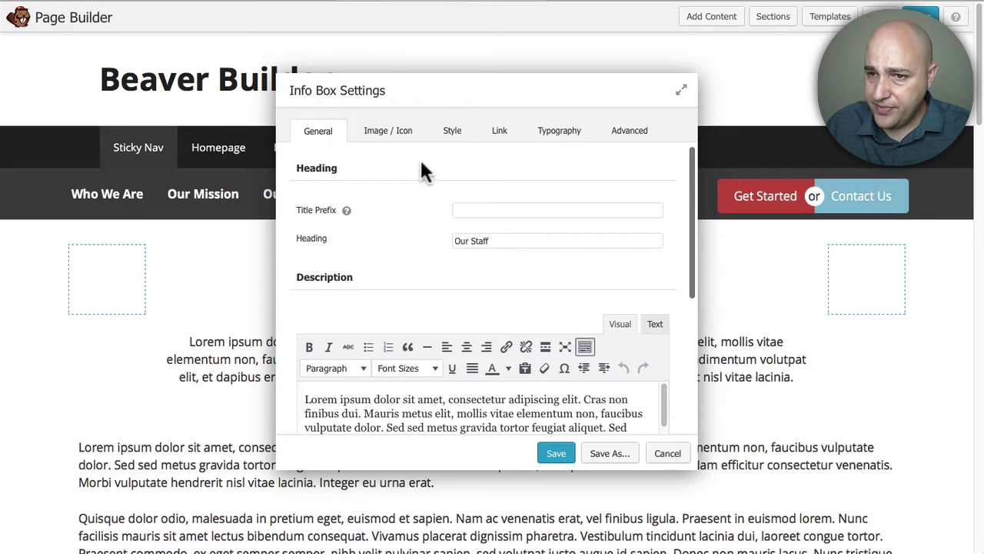
# Inspect the CSS ID in the Our Staff info box's advanced settings and close them without saving
pyautogui.click(641, 132)
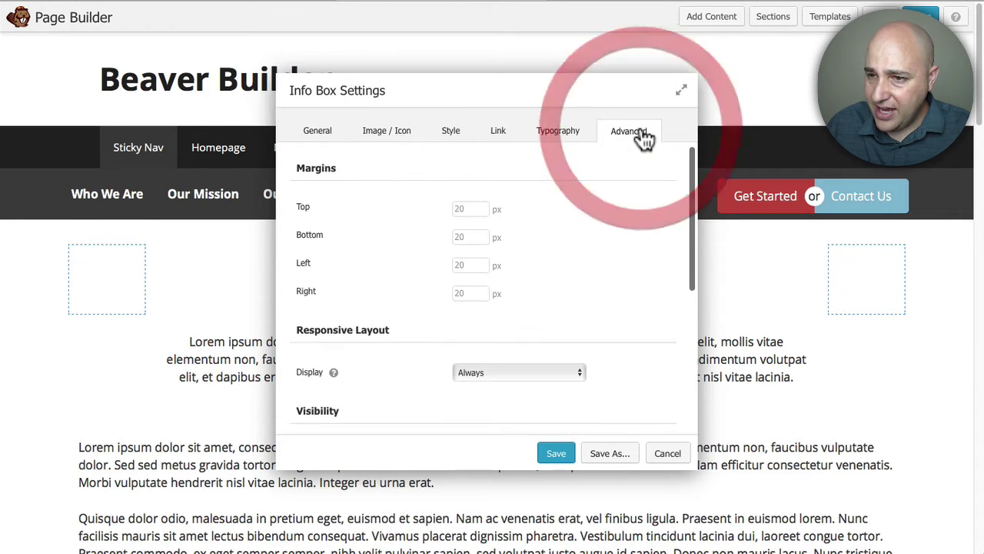
pyautogui.scroll(-5, 589, 240)
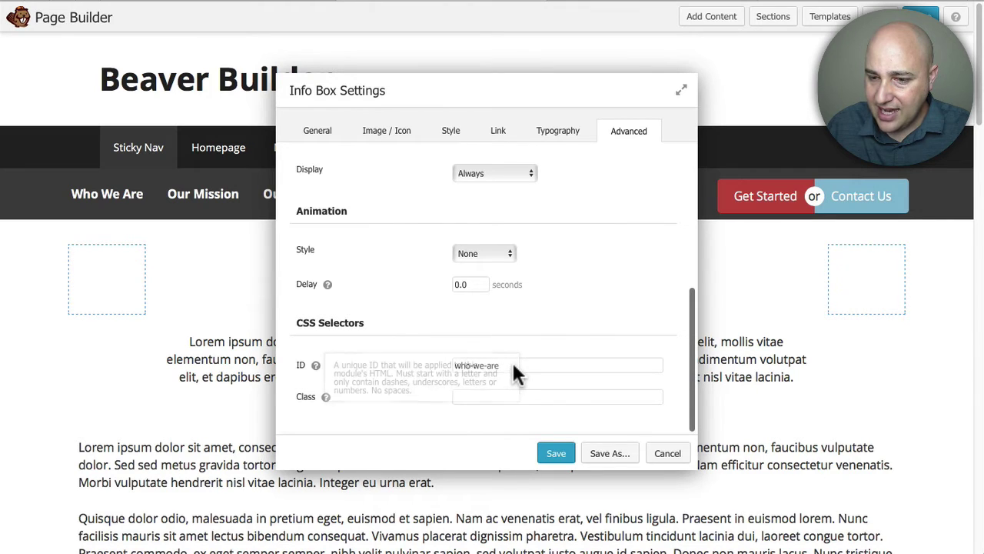
pyautogui.moveTo(500, 366); pyautogui.dragTo(443, 366)
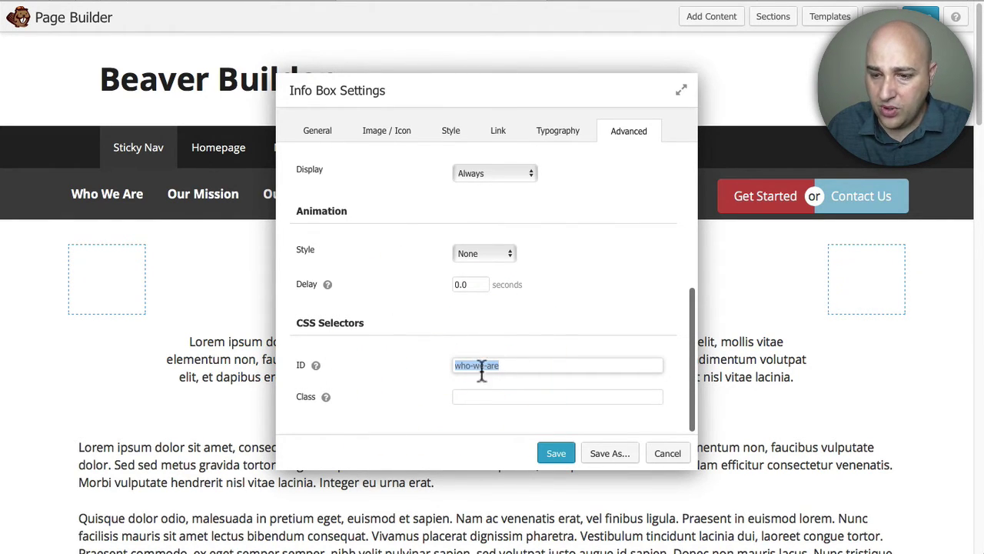
pyautogui.click(673, 457)
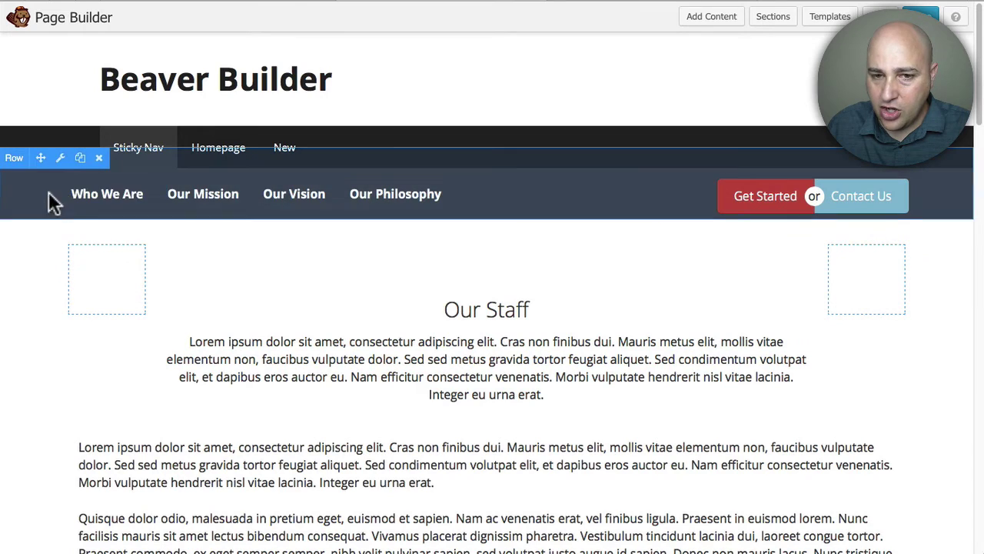
# Inspect the link of the Who We Are title in the Creative Menu settings and close them without saving
pyautogui.click(198, 202)
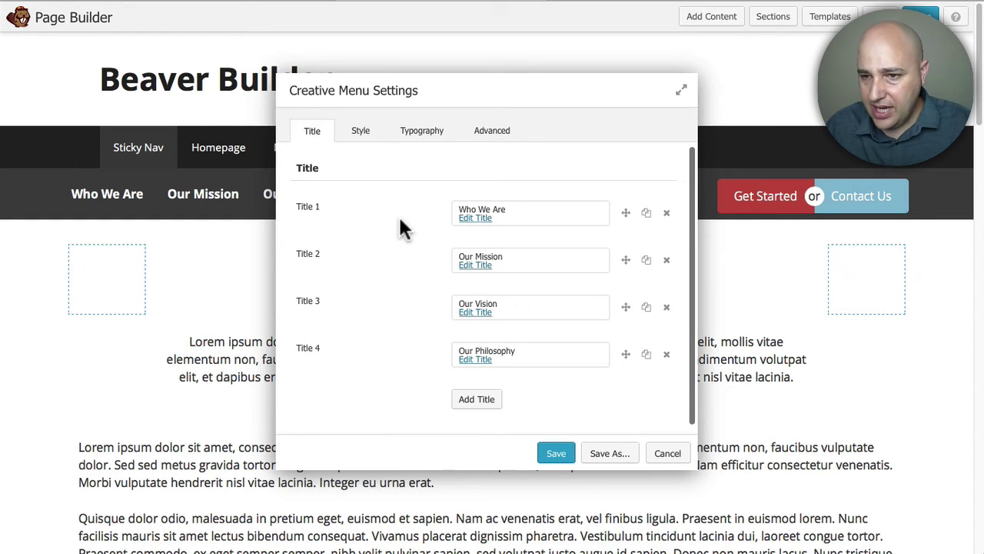
pyautogui.click(467, 219)
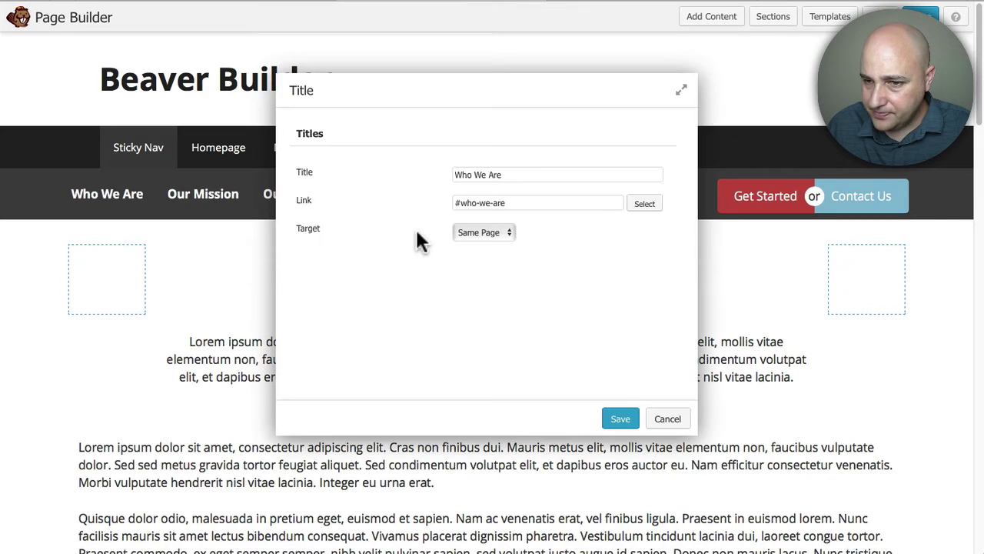
pyautogui.moveTo(454, 202); pyautogui.dragTo(541, 198)
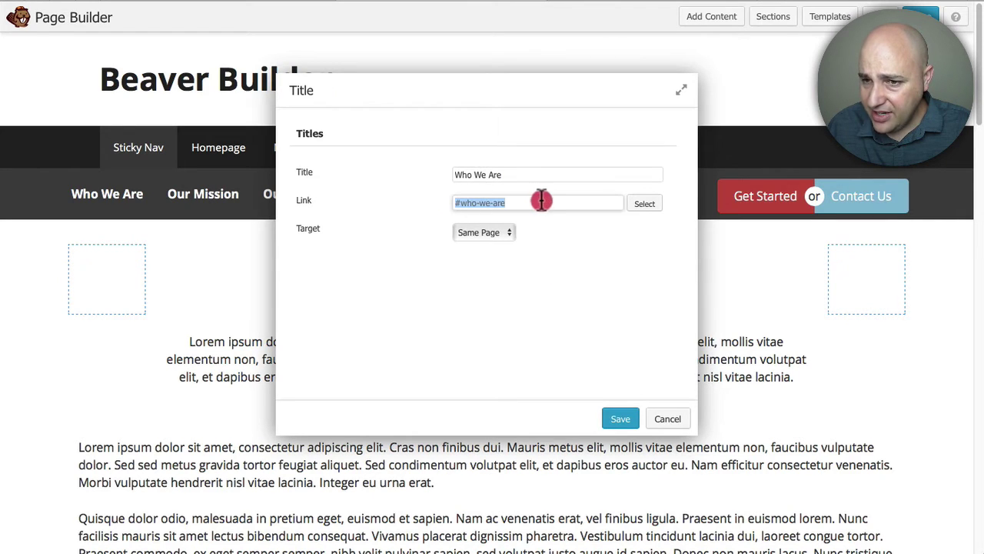
pyautogui.click(570, 243)
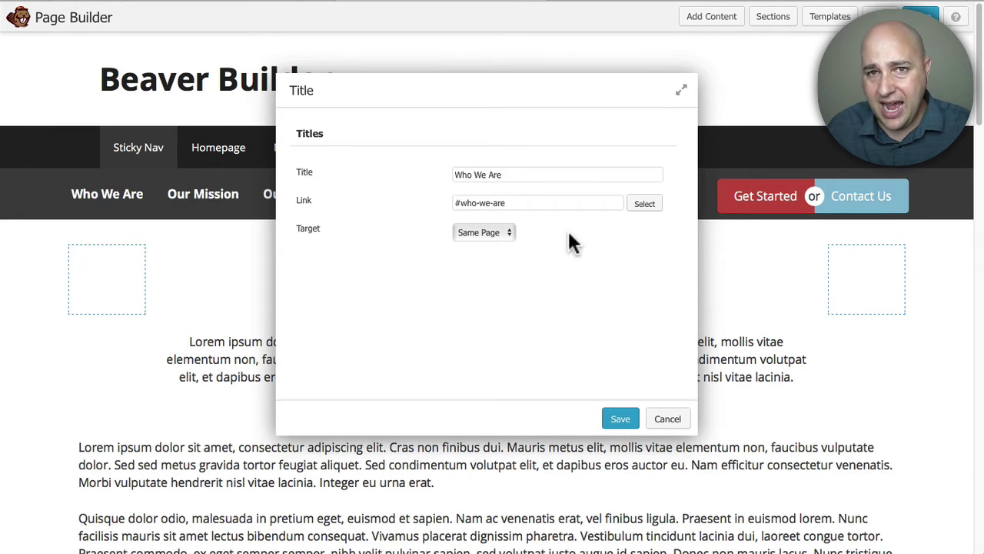
pyautogui.click(667, 418)
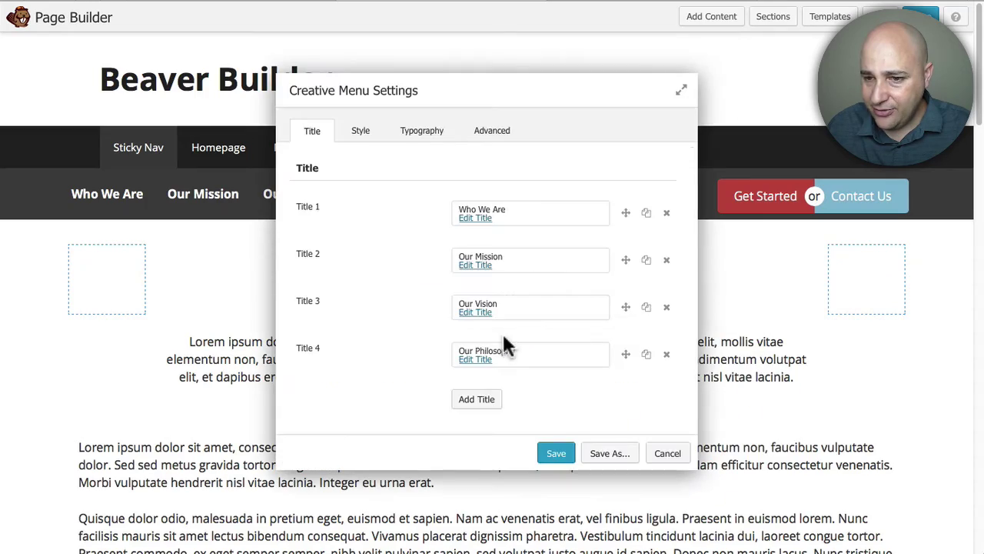
pyautogui.click(663, 454)
# Inspect the CSS ID in the Our Mission info box's advanced settings and close them without saving
pyautogui.scroll(-10, 488, 310)
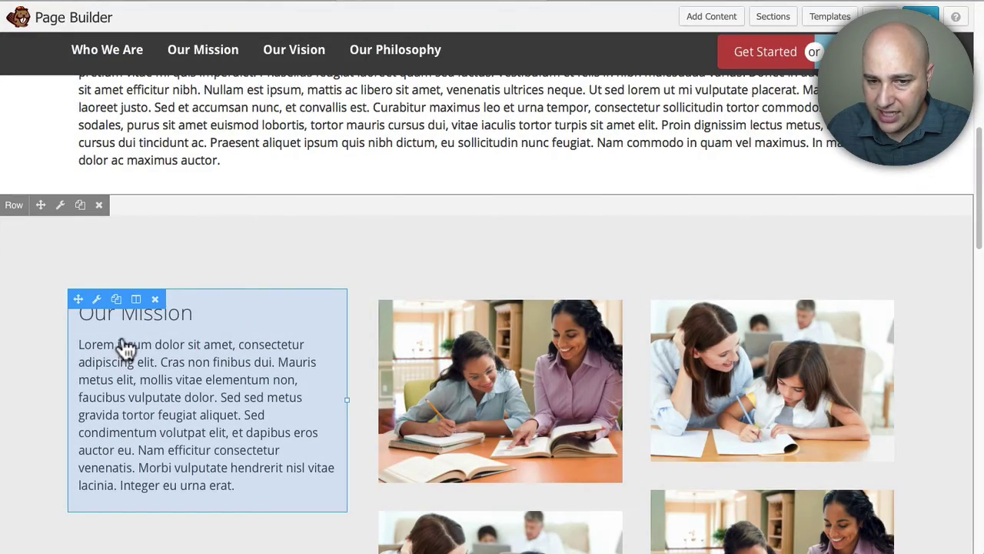
pyautogui.click(126, 340)
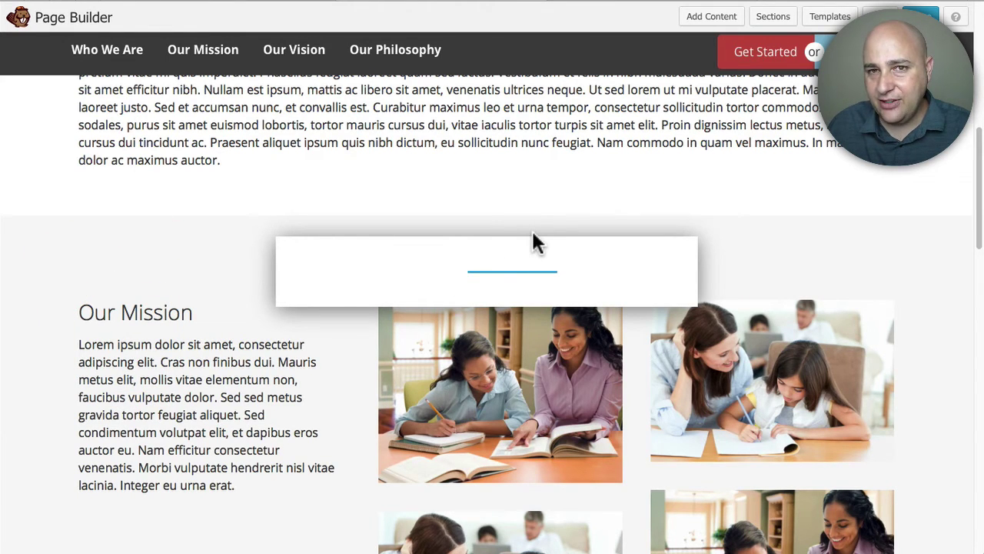
pyautogui.click(627, 132)
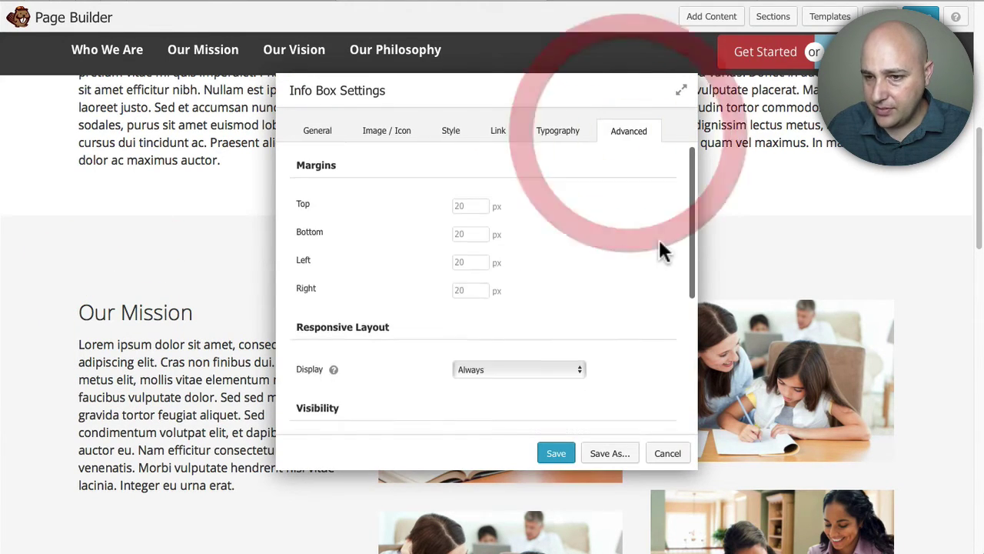
pyautogui.scroll(-5, 639, 257)
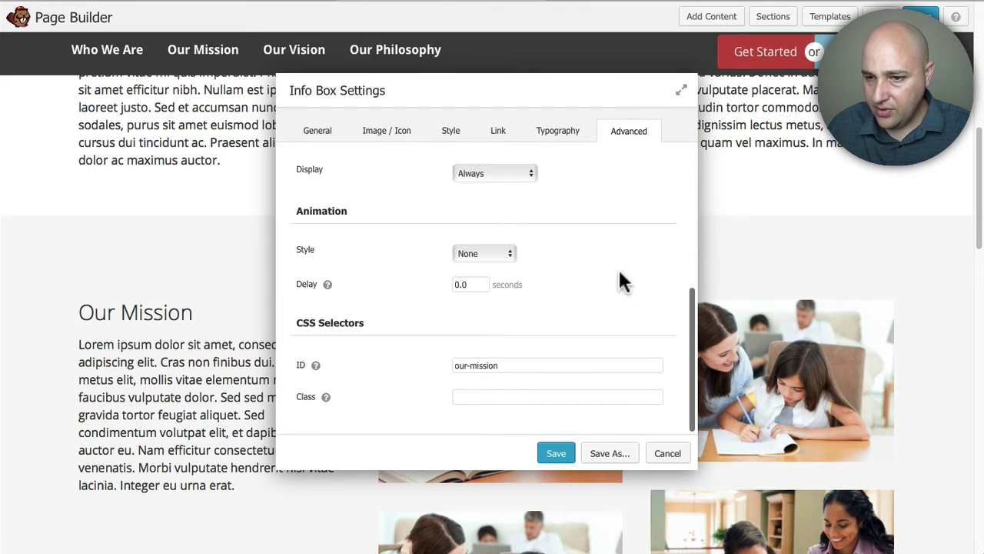
pyautogui.click(666, 453)
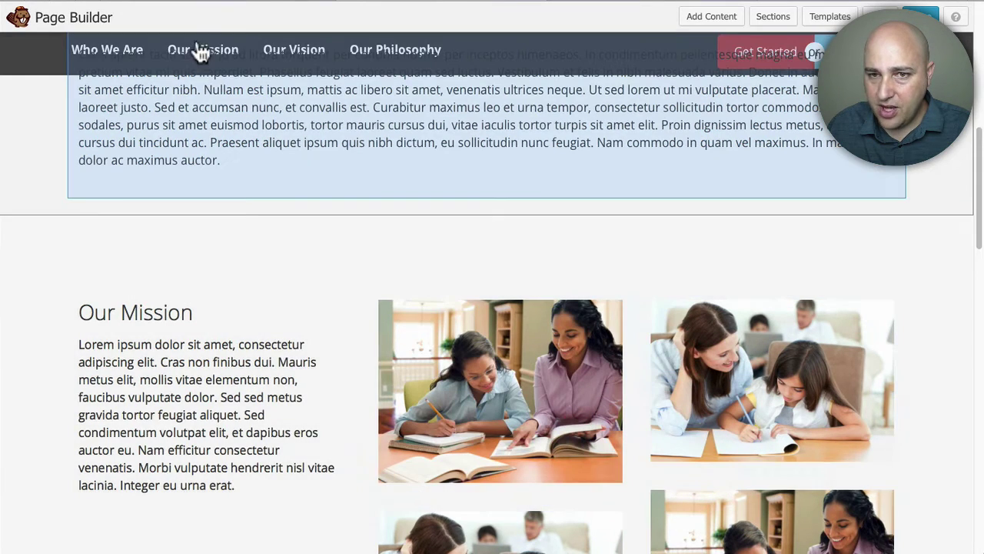
pyautogui.scroll(10, 208, 230)
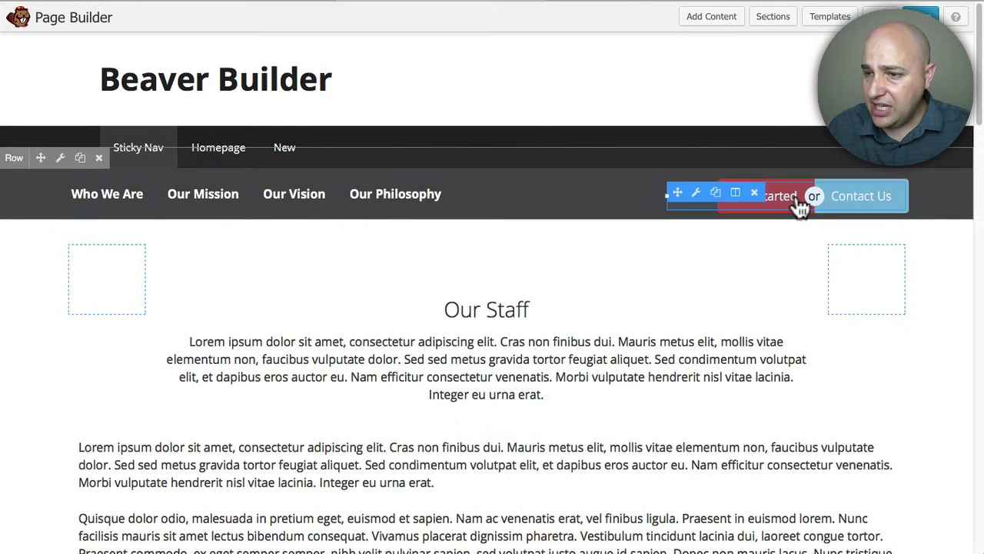
pyautogui.moveTo(793, 213); pyautogui.dragTo(739, 260)
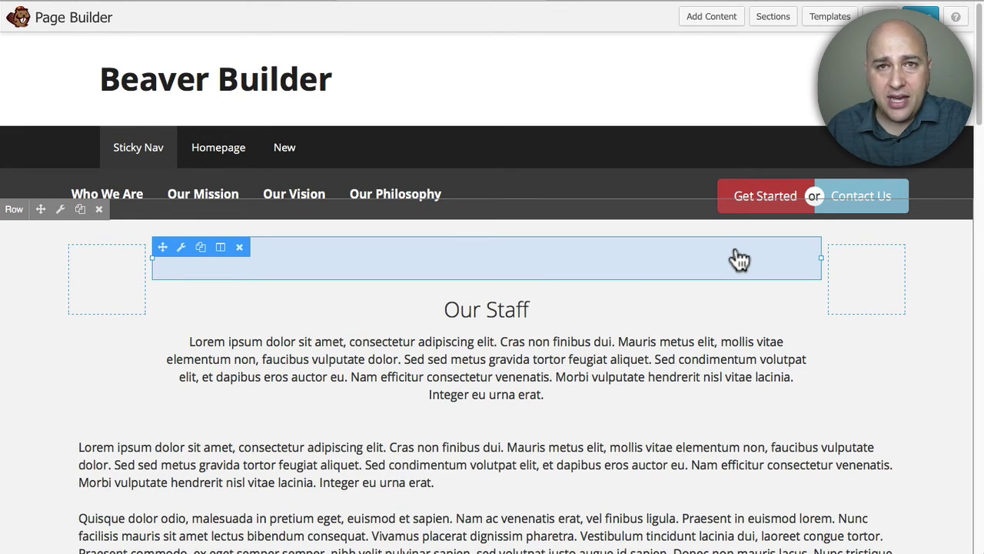
pyautogui.moveTo(739, 260); pyautogui.dragTo(787, 204)
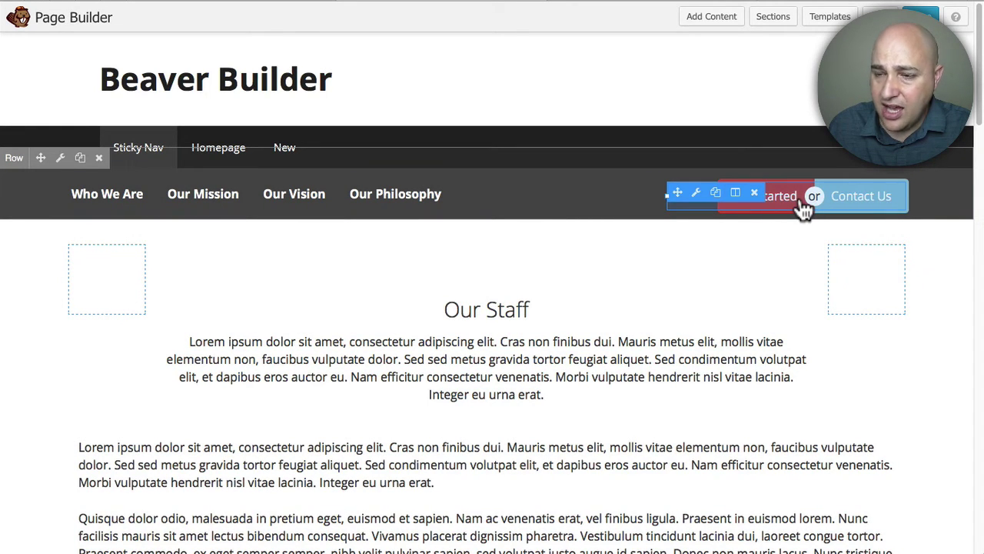
# Delete the Creative Menu module from the secondary menu row, leaving only the Get Started and Contact Us dual button
pyautogui.moveTo(739, 206); pyautogui.dragTo(593, 288)
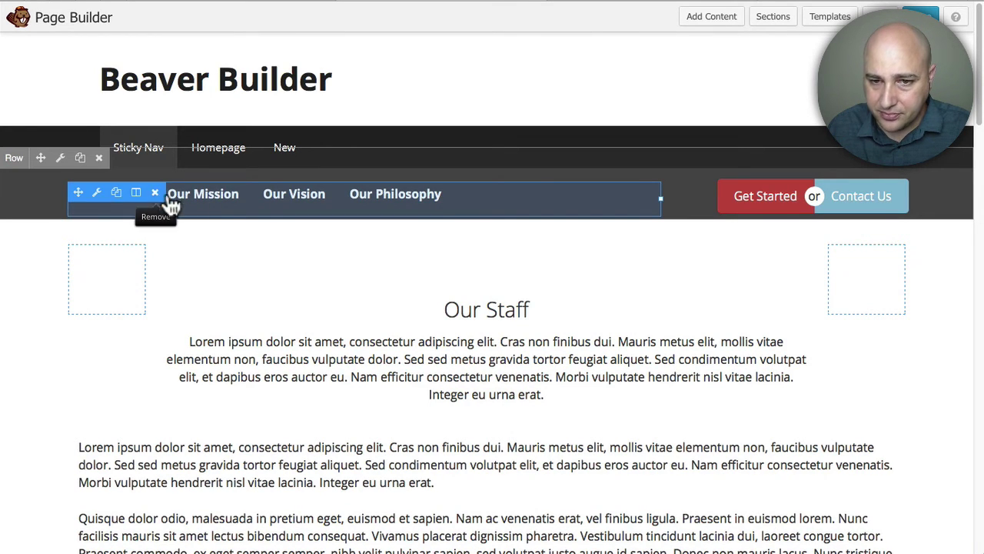
pyautogui.click(154, 193)
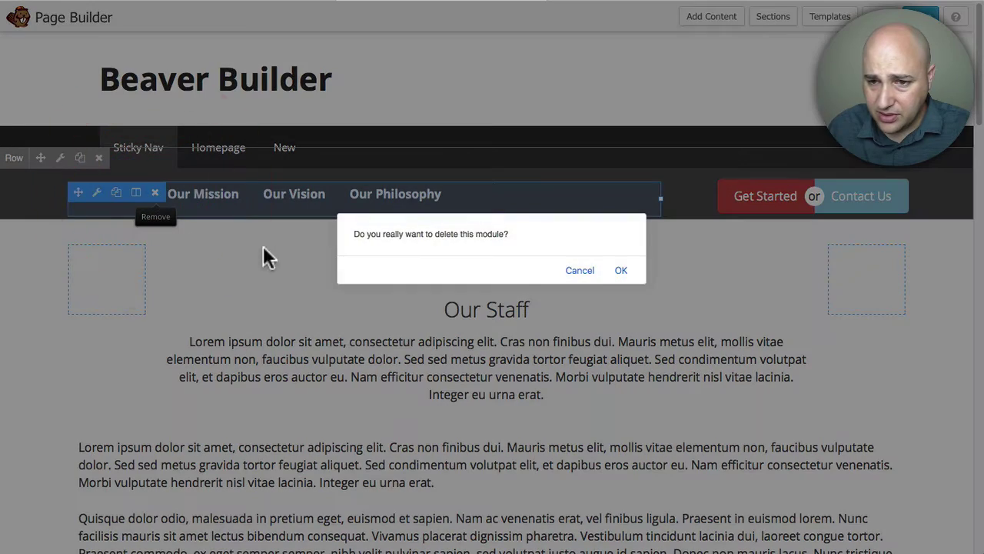
pyautogui.click(619, 270)
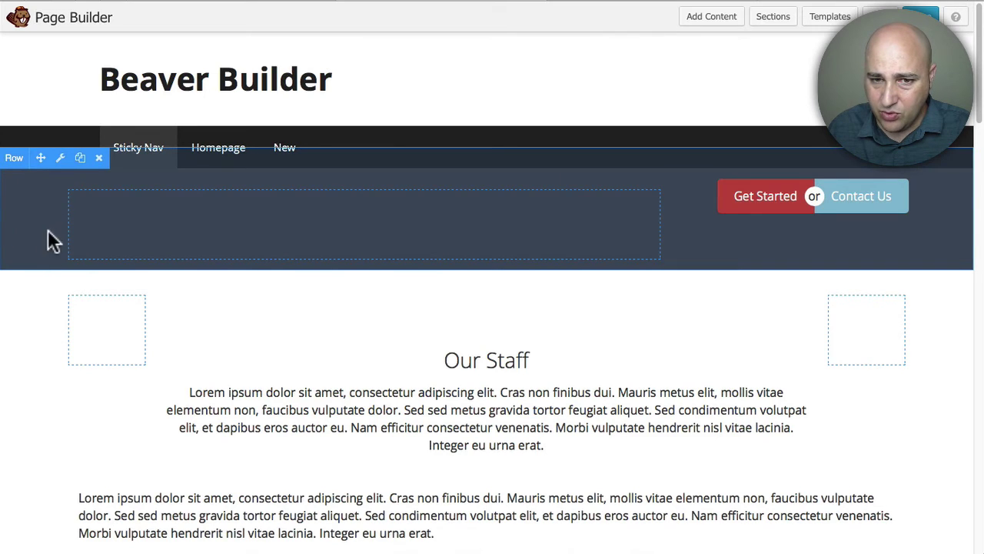
# Set the secondary menu row's background type to None and save the row settings
pyautogui.click(60, 157)
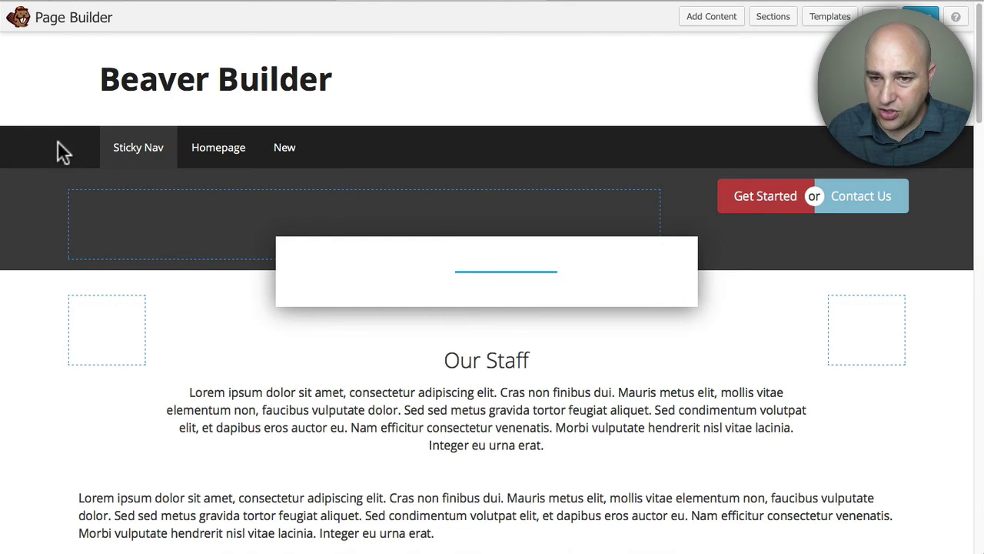
pyautogui.scroll(-3, 374, 259)
pyautogui.scroll(-1, 379, 259)
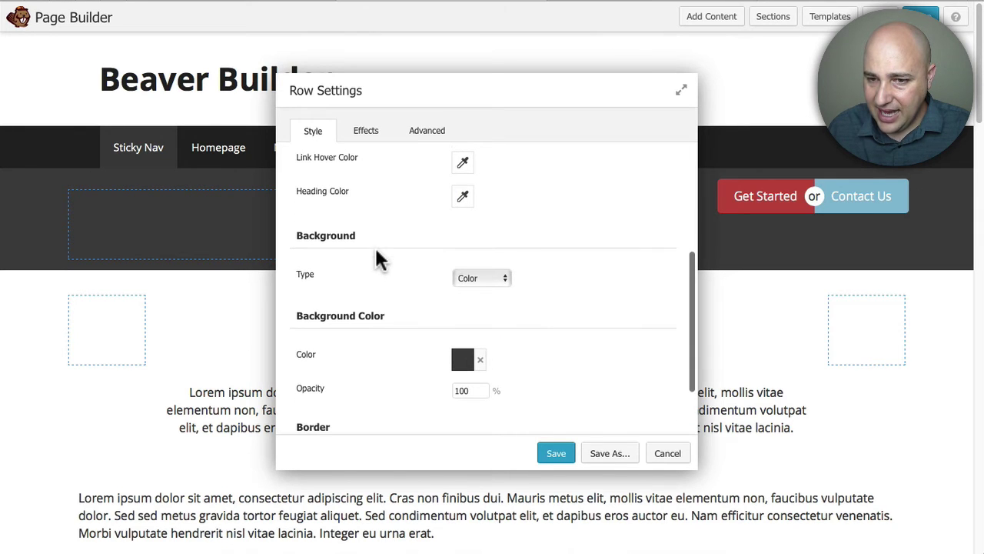
pyautogui.click(491, 277)
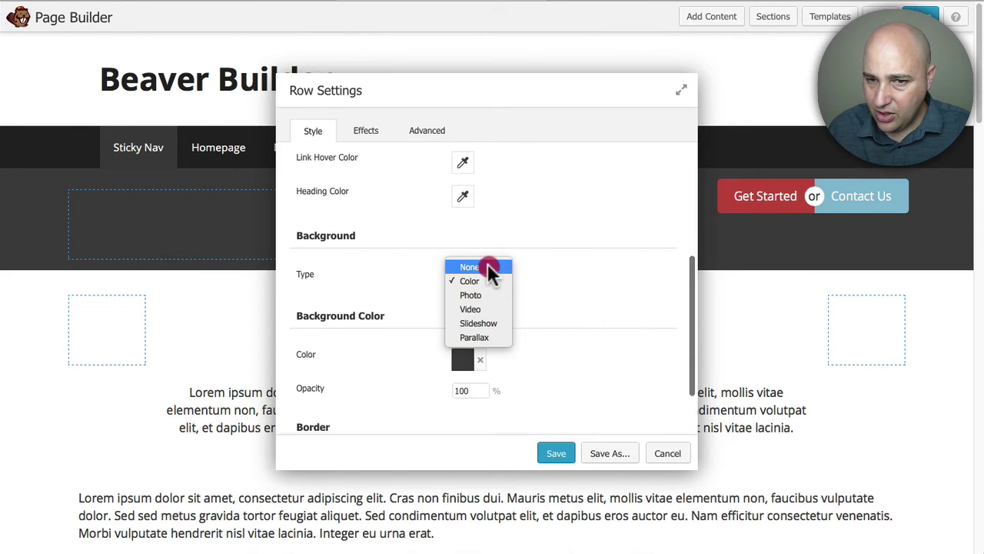
pyautogui.click(488, 263)
pyautogui.click(556, 453)
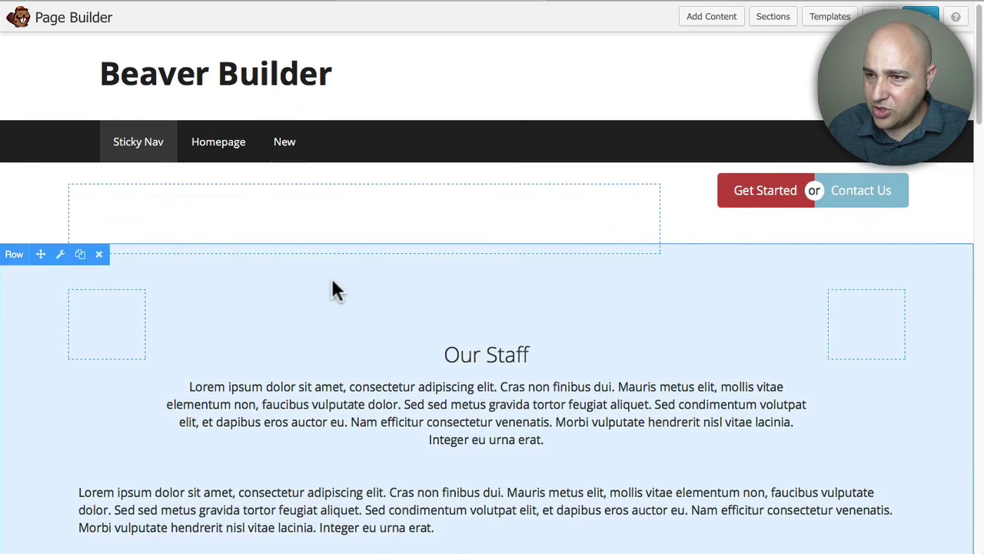
# Finish editing the page and publish the changes
pyautogui.scroll(-3, 333, 286)
pyautogui.scroll(3, 340, 286)
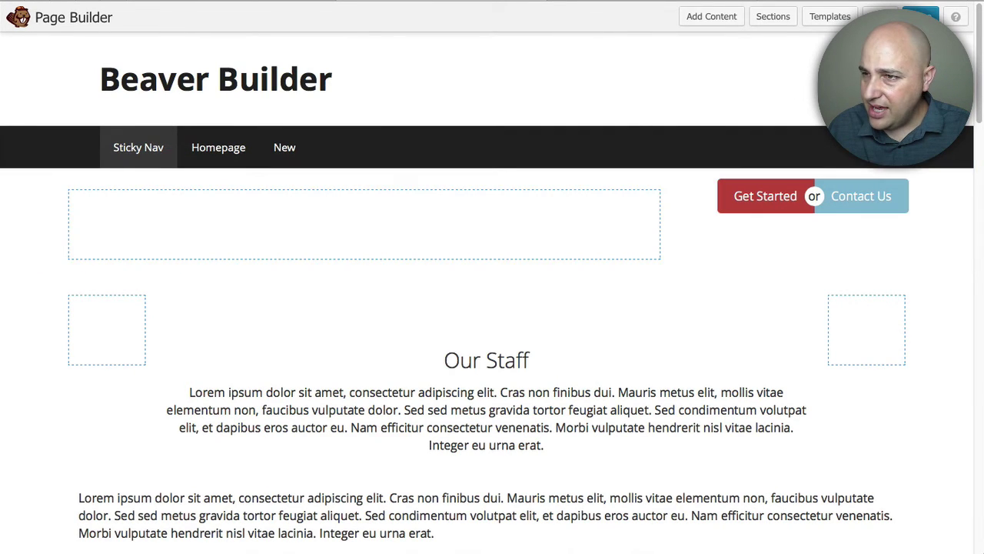
pyautogui.click(921, 16)
pyautogui.click(422, 243)
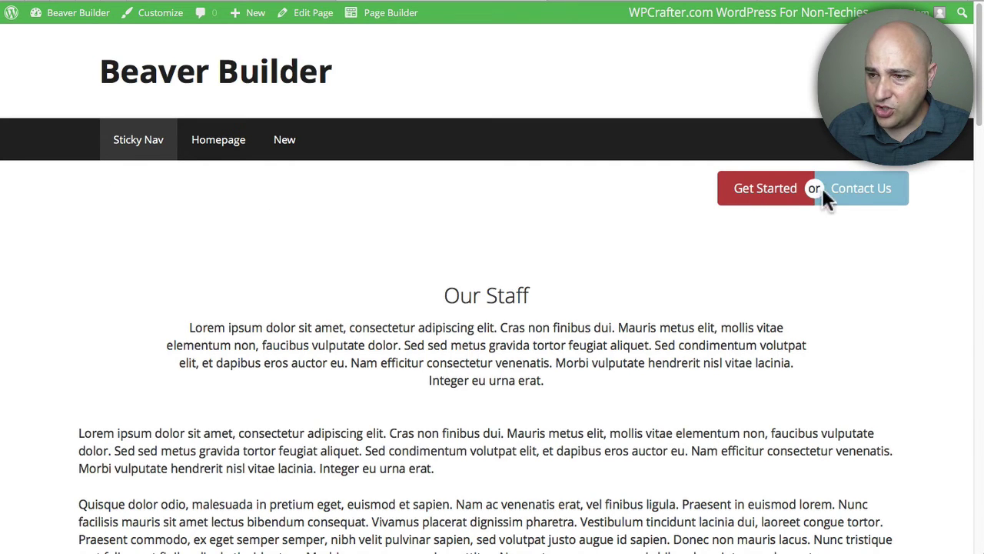
# Examine how the Get Started and Contact Us dual button behaves while moving through the published page's sections
pyautogui.scroll(-1, 782, 202)
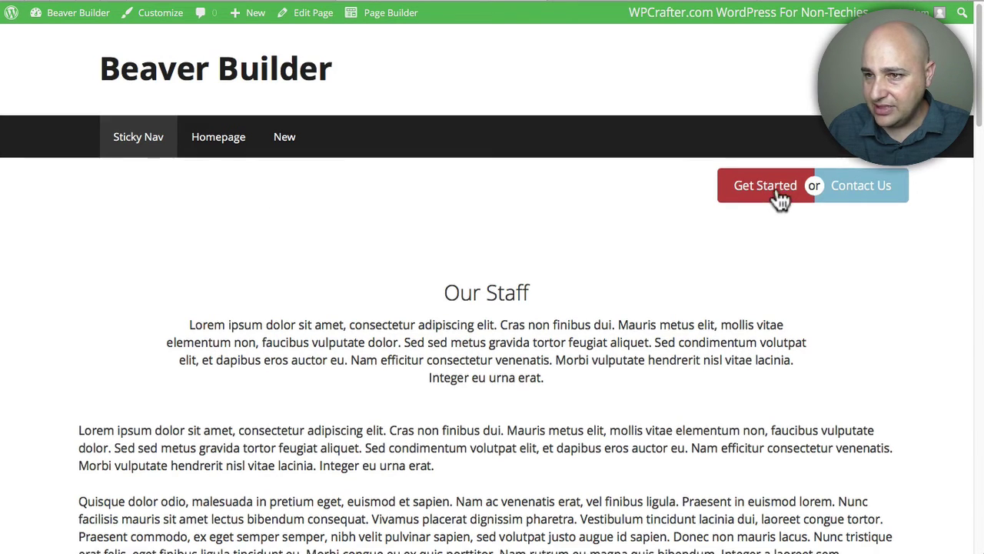
pyautogui.scroll(-5, 789, 196)
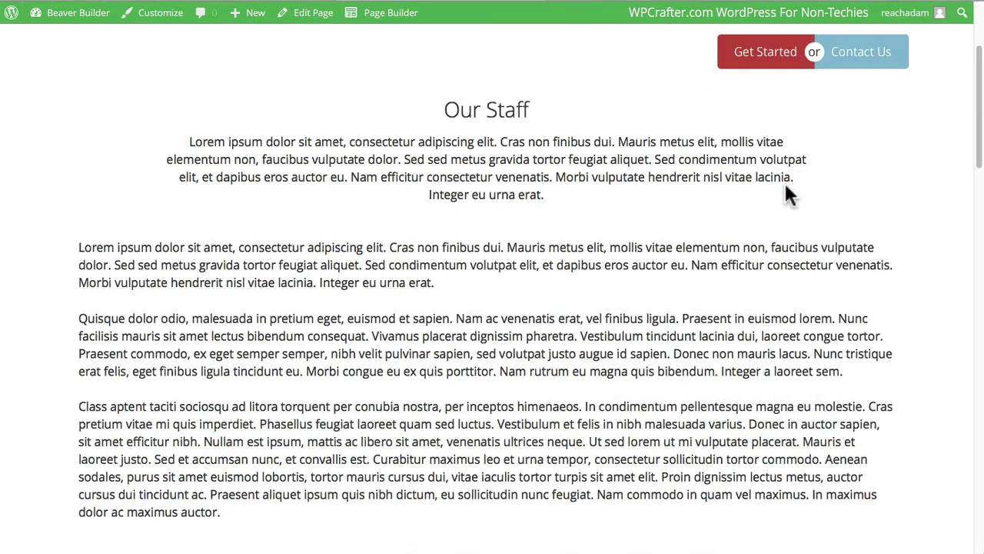
pyautogui.scroll(-3, 790, 195)
pyautogui.scroll(-10, 790, 196)
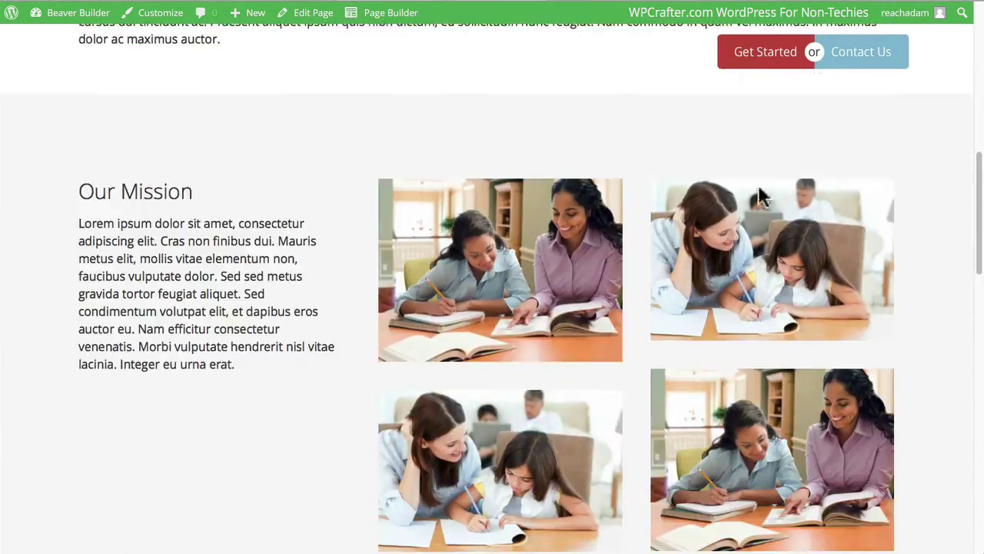
pyautogui.scroll(6, 567, 231)
pyautogui.scroll(8, 456, 243)
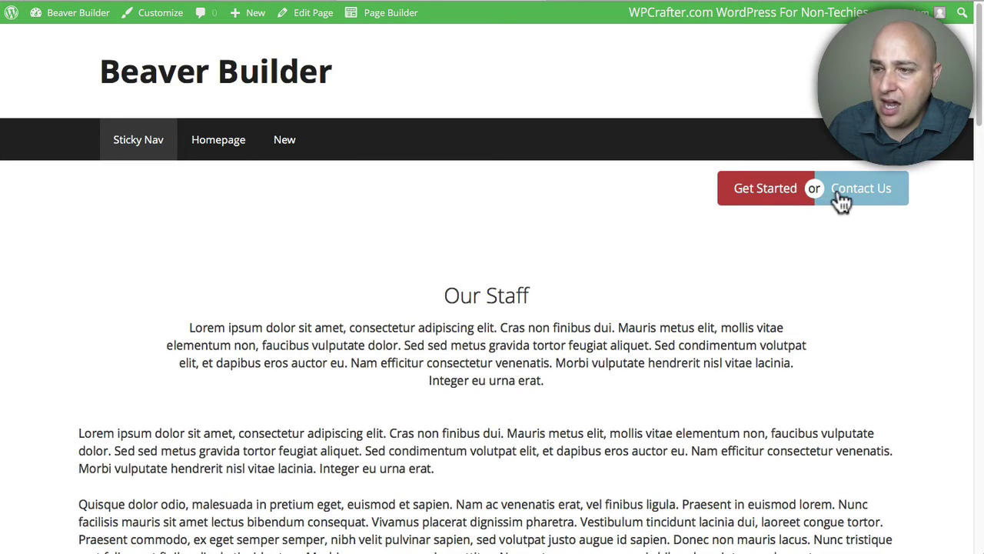
pyautogui.scroll(-5, 638, 190)
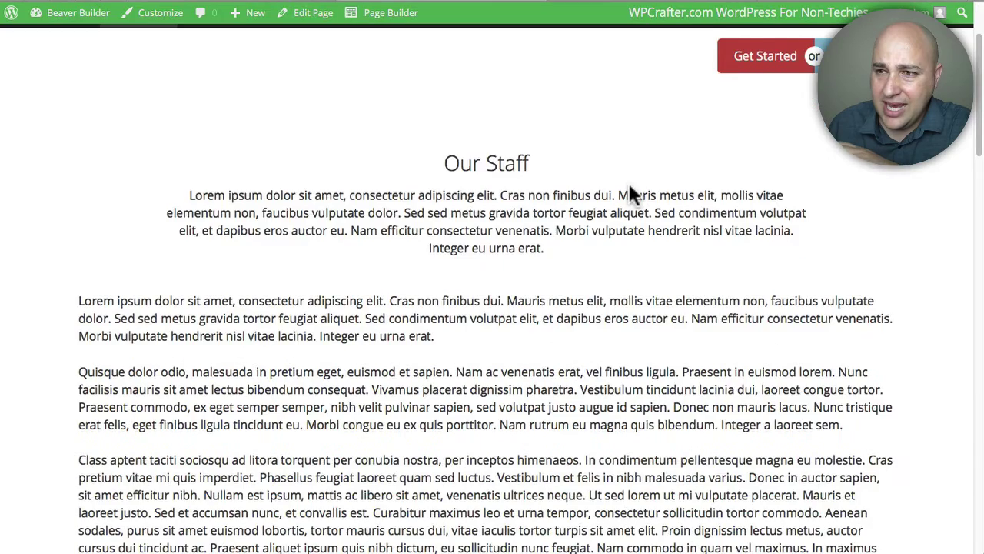
pyautogui.scroll(-9, 629, 183)
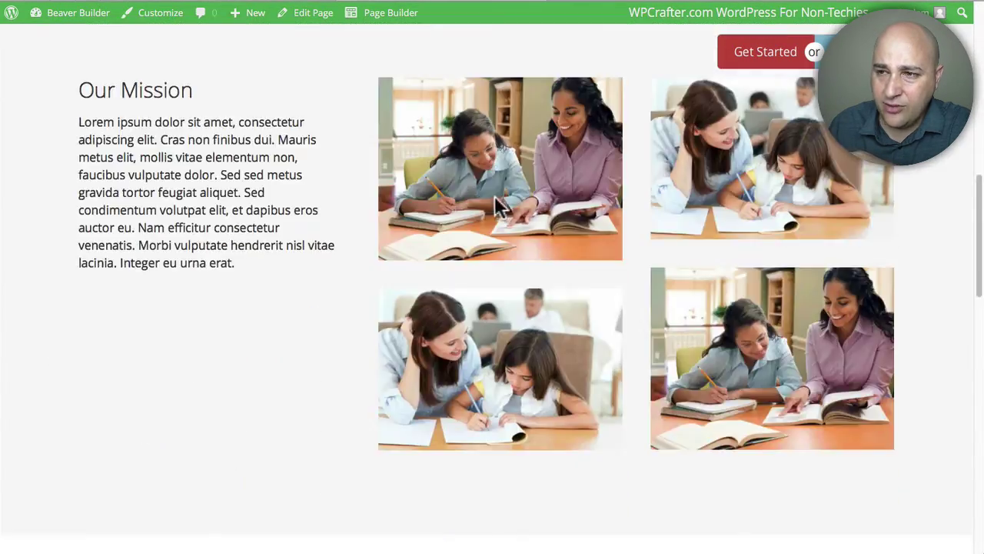
pyautogui.scroll(-10, 455, 216)
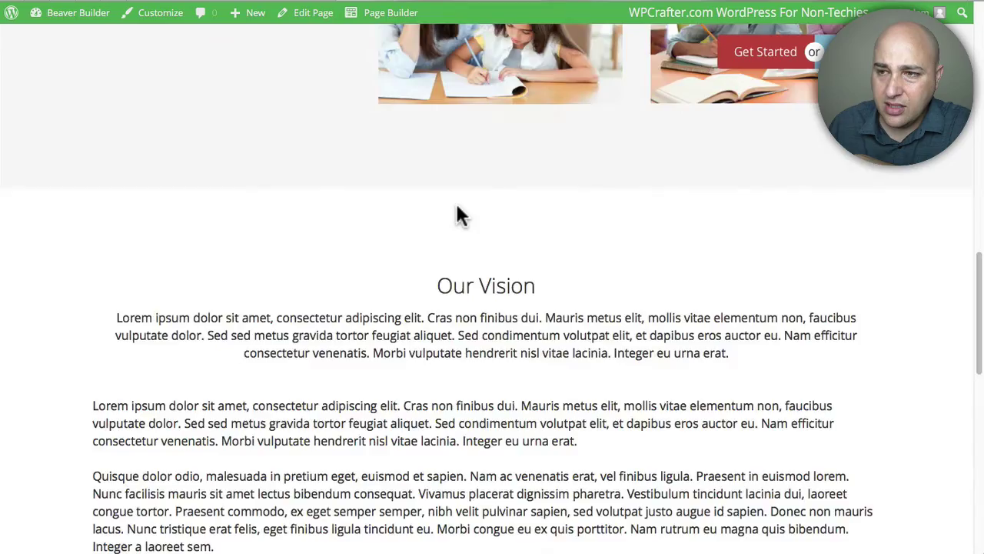
pyautogui.scroll(15, 457, 216)
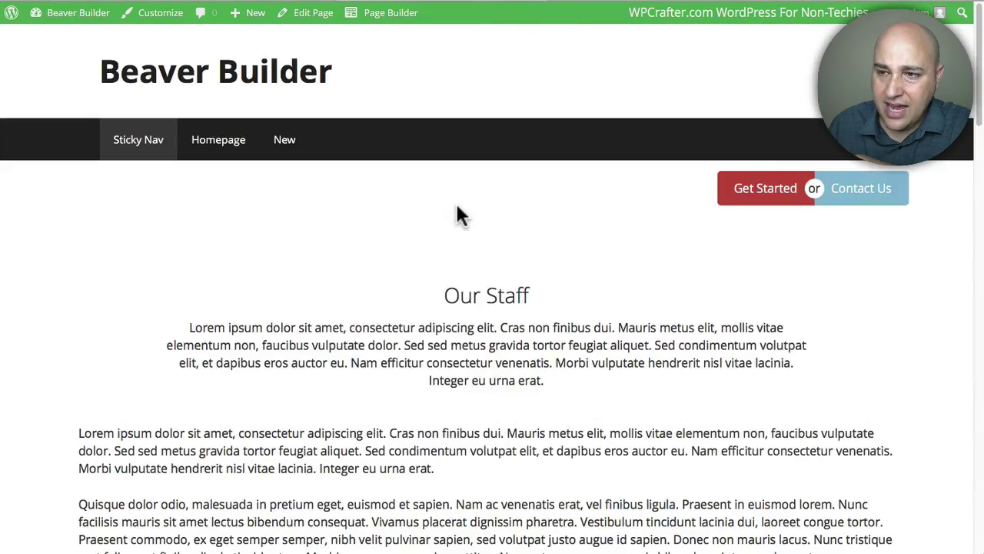
pyautogui.scroll(-7, 457, 213)
pyautogui.scroll(6, 457, 206)
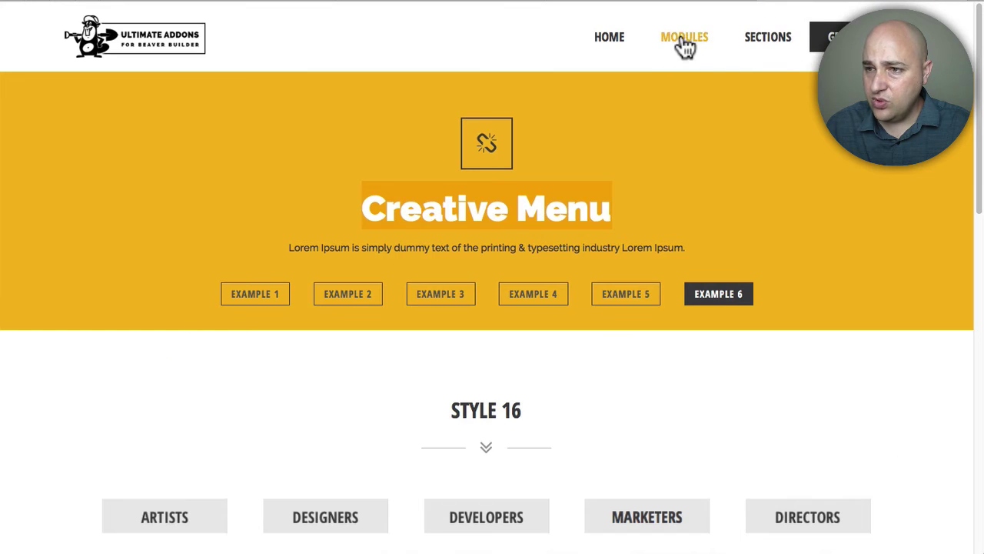
# Review the Dual Button module's demo examples on the Ultimate Addons site and return to the Sticky Nav page
pyautogui.click(681, 38)
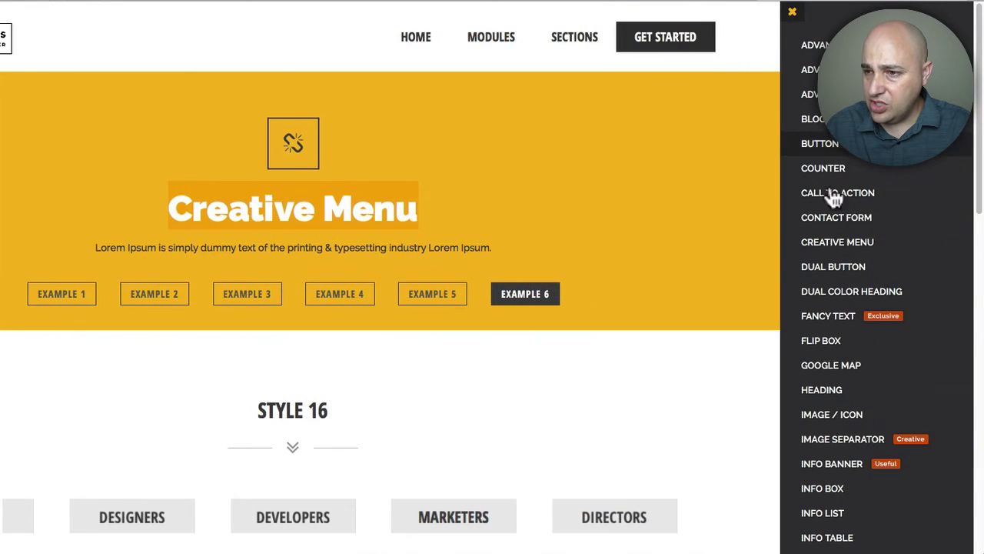
pyautogui.click(827, 266)
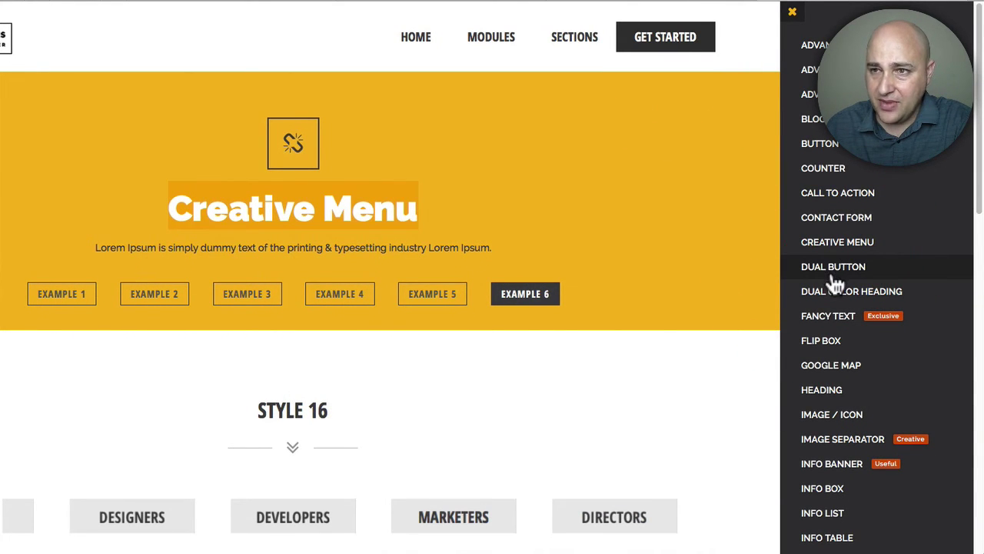
pyautogui.scroll(-4, 654, 281)
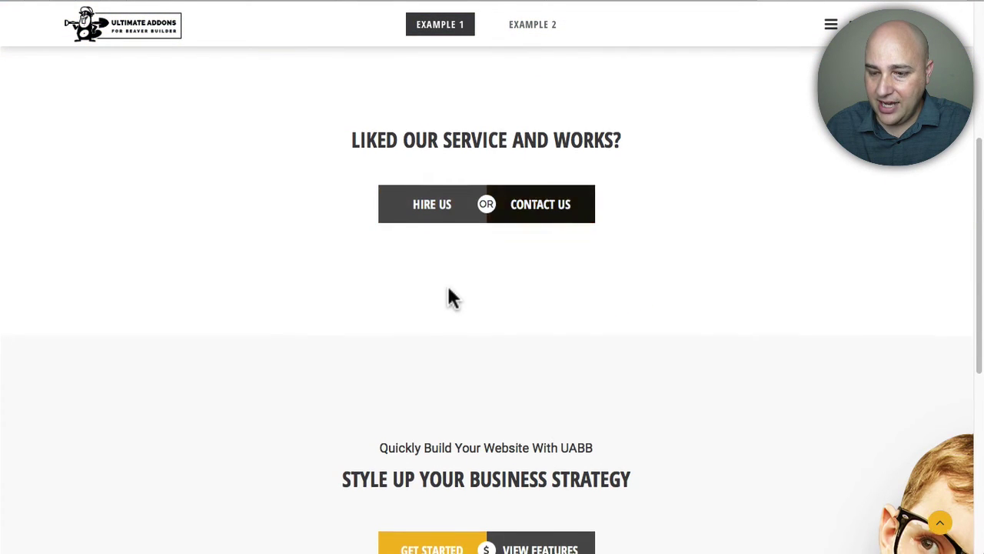
pyautogui.scroll(-4, 453, 292)
pyautogui.scroll(4, 490, 295)
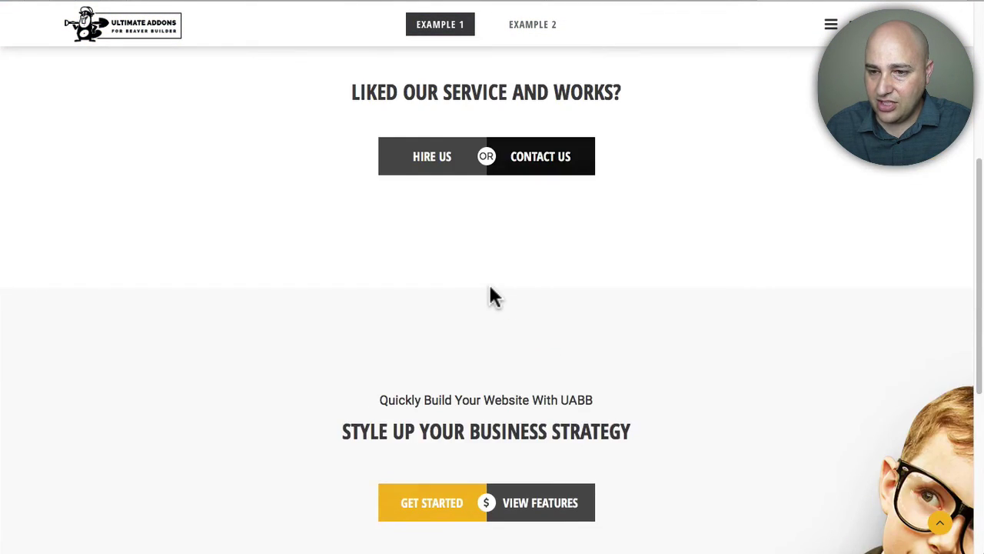
pyautogui.scroll(5, 489, 290)
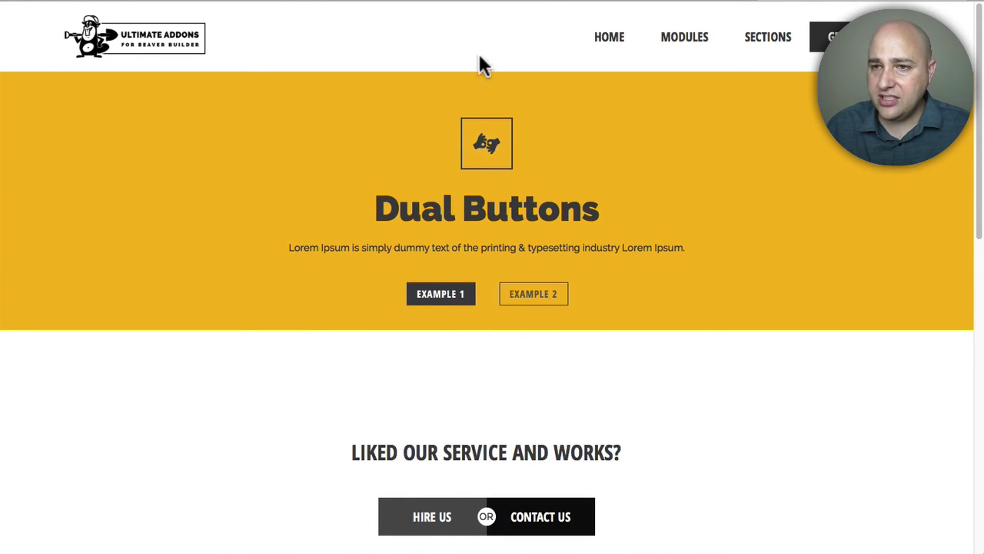
pyautogui.click(476, 2)
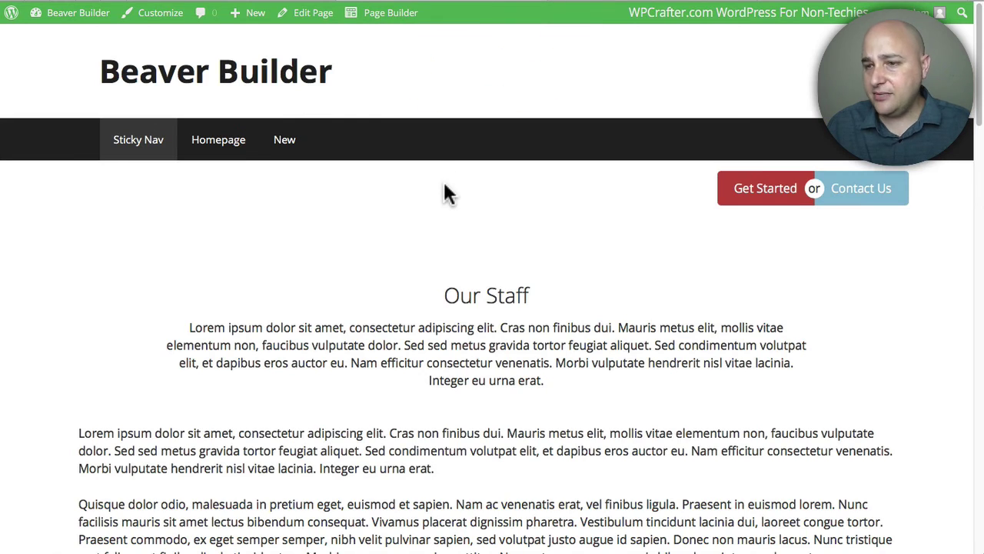